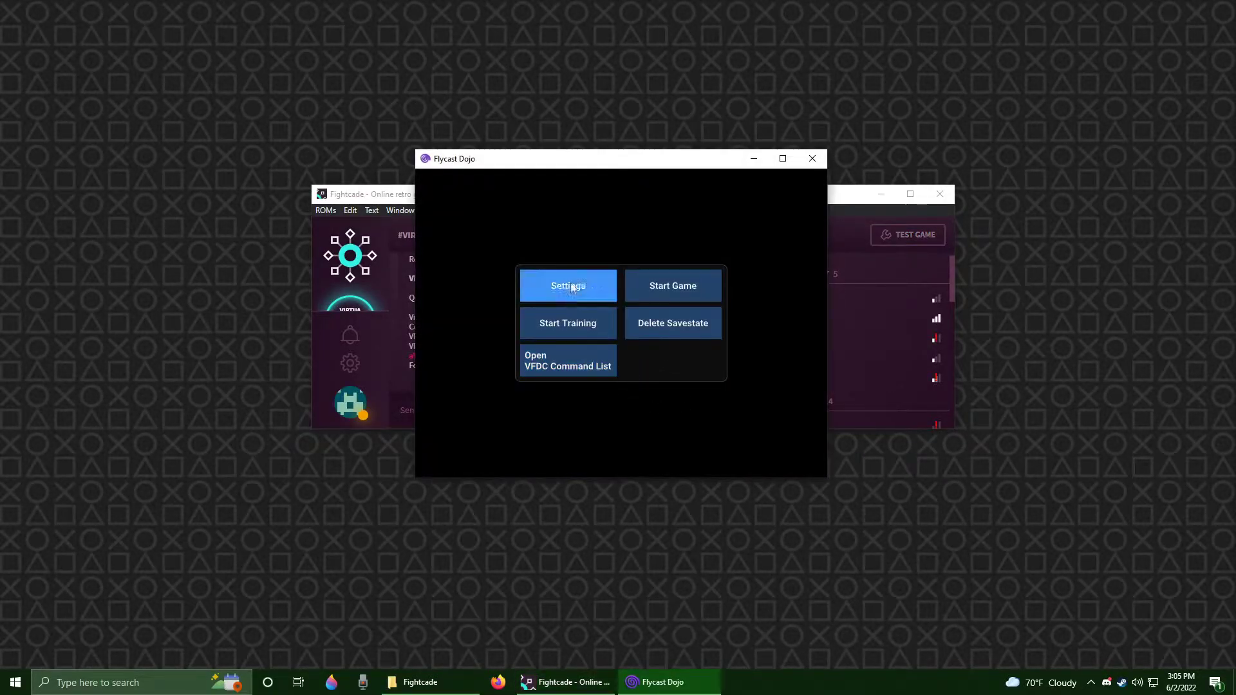
# Open Flycast Dojo's Settings panel from the start menu, landing on the Dojo tab.
pyautogui.click(571, 286)
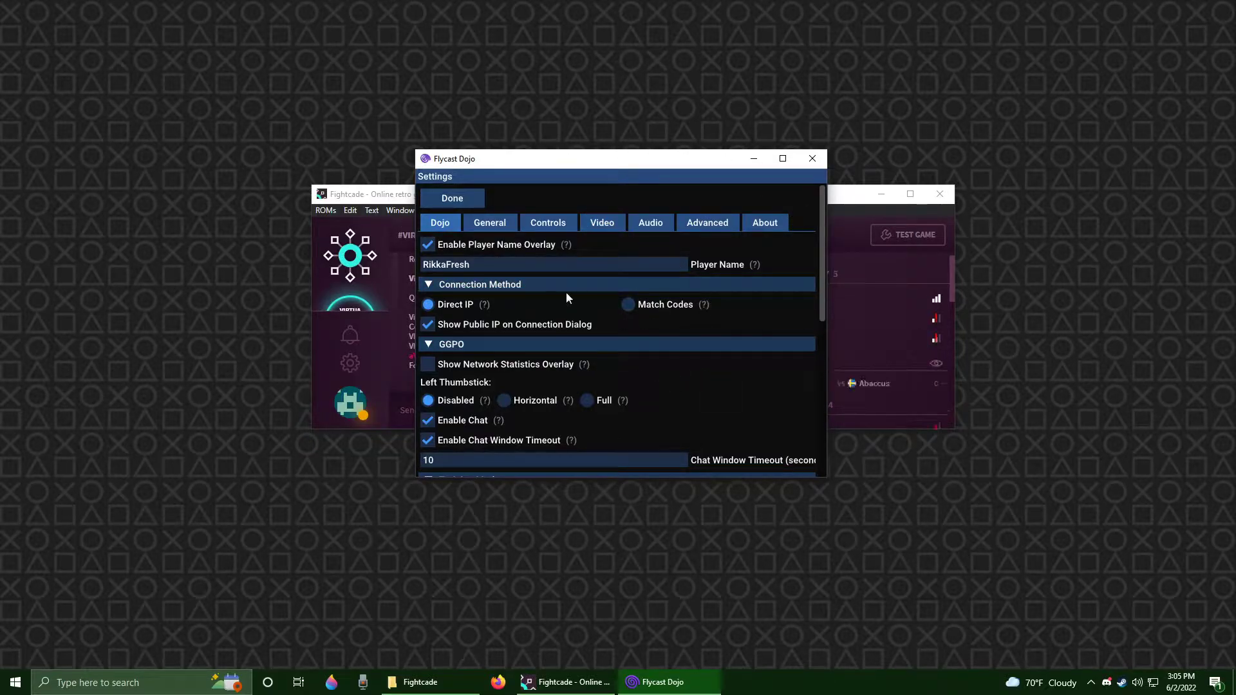
# Review the Dojo netplay options: Direct IP connection, chat enabled, Left Thumbstick disabled.
pyautogui.click(783, 159)
pyautogui.press('super+Down')
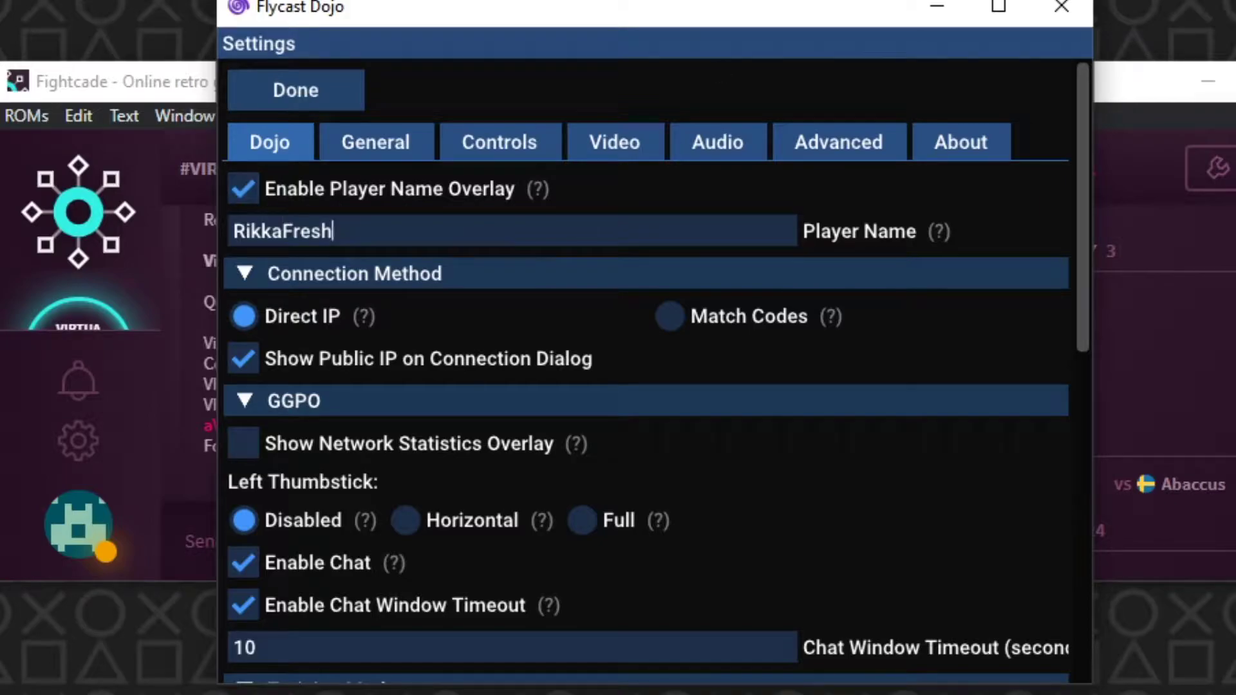
pyautogui.scroll(-10, 579, 234)
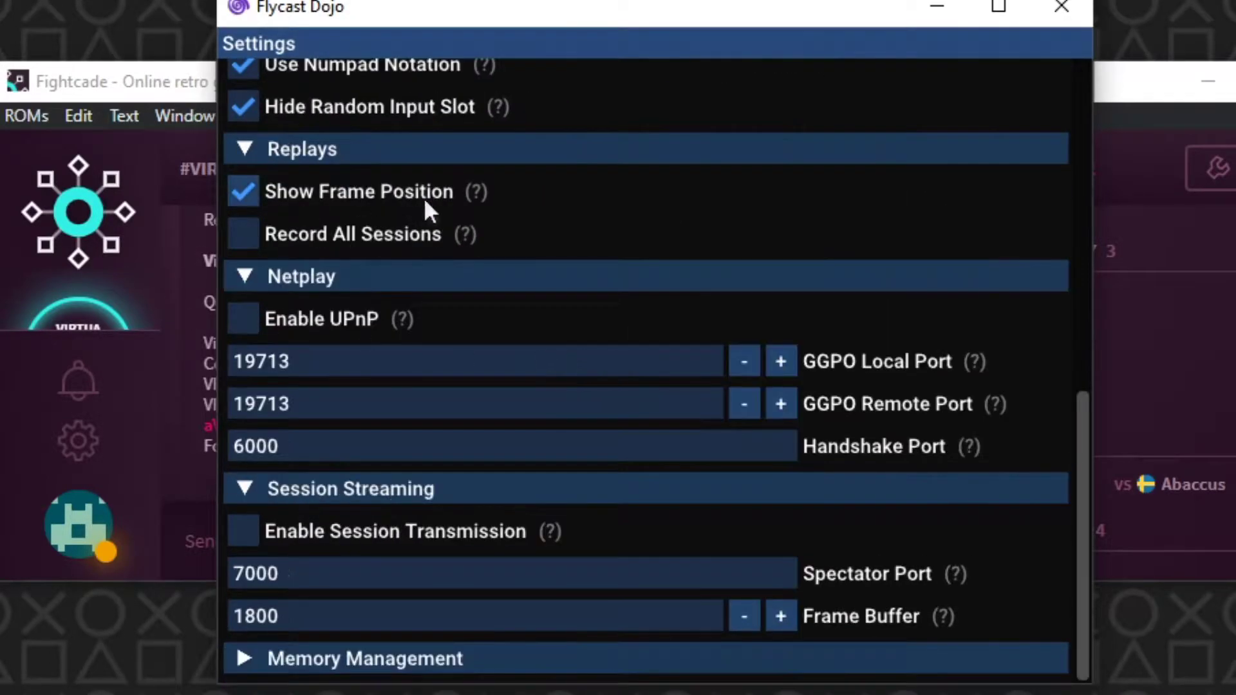
pyautogui.scroll(8, 593, 256)
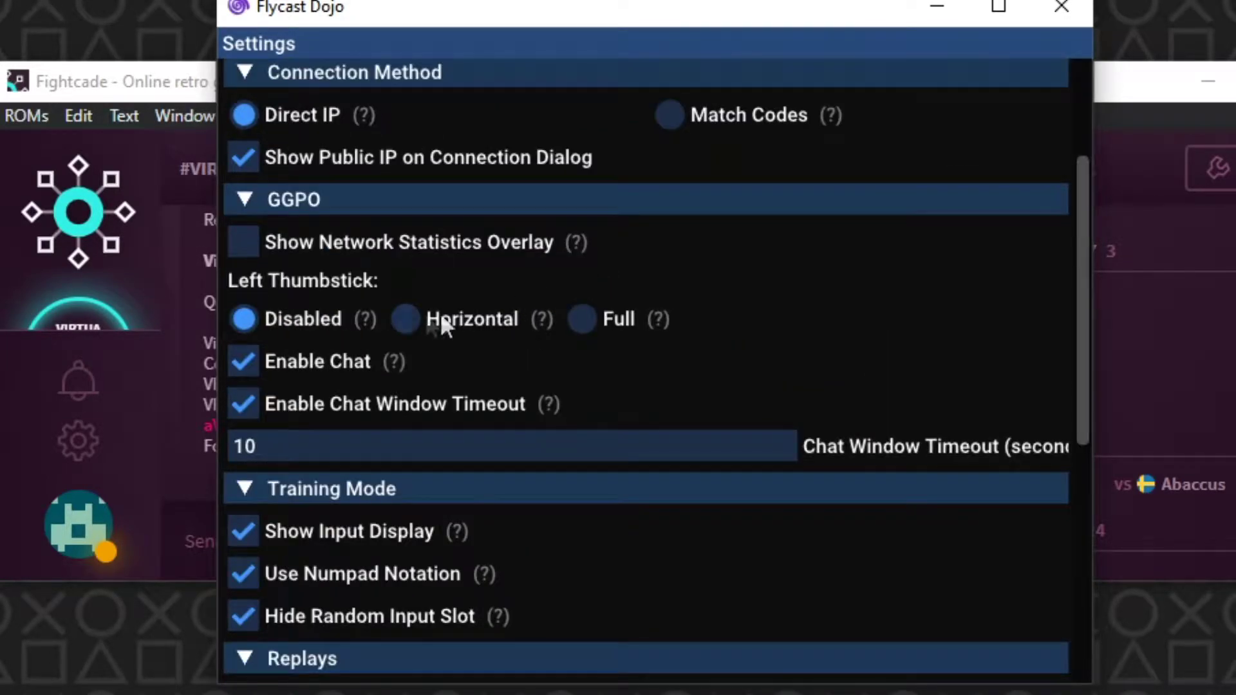
pyautogui.scroll(3, 310, 411)
pyautogui.scroll(-4, 380, 345)
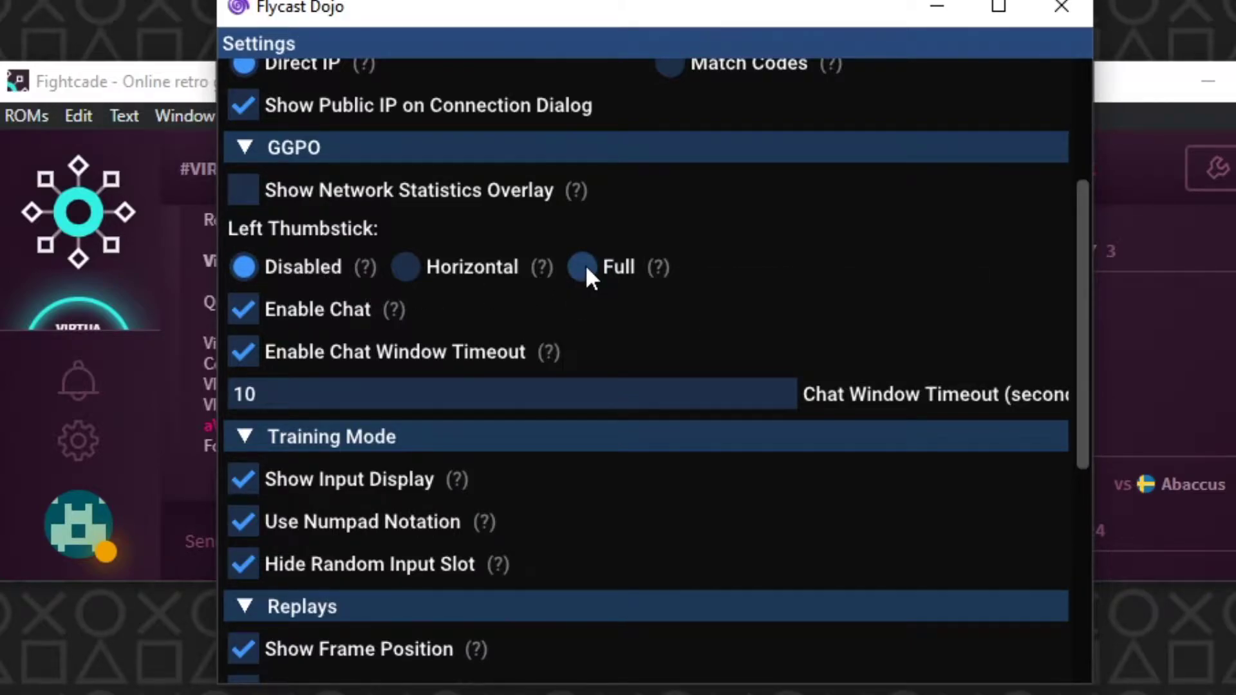
pyautogui.scroll(4, 585, 264)
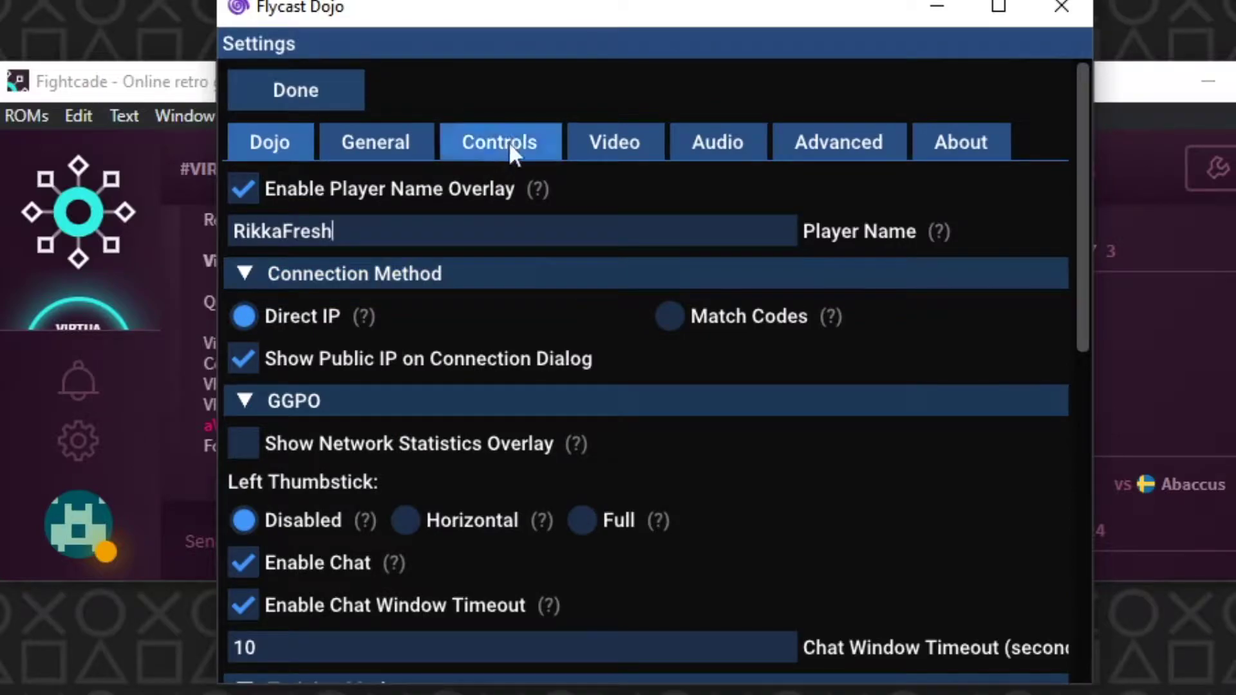
# Apply the Arcade Controls layout to the fighting controller's button mapping.
pyautogui.click(481, 145)
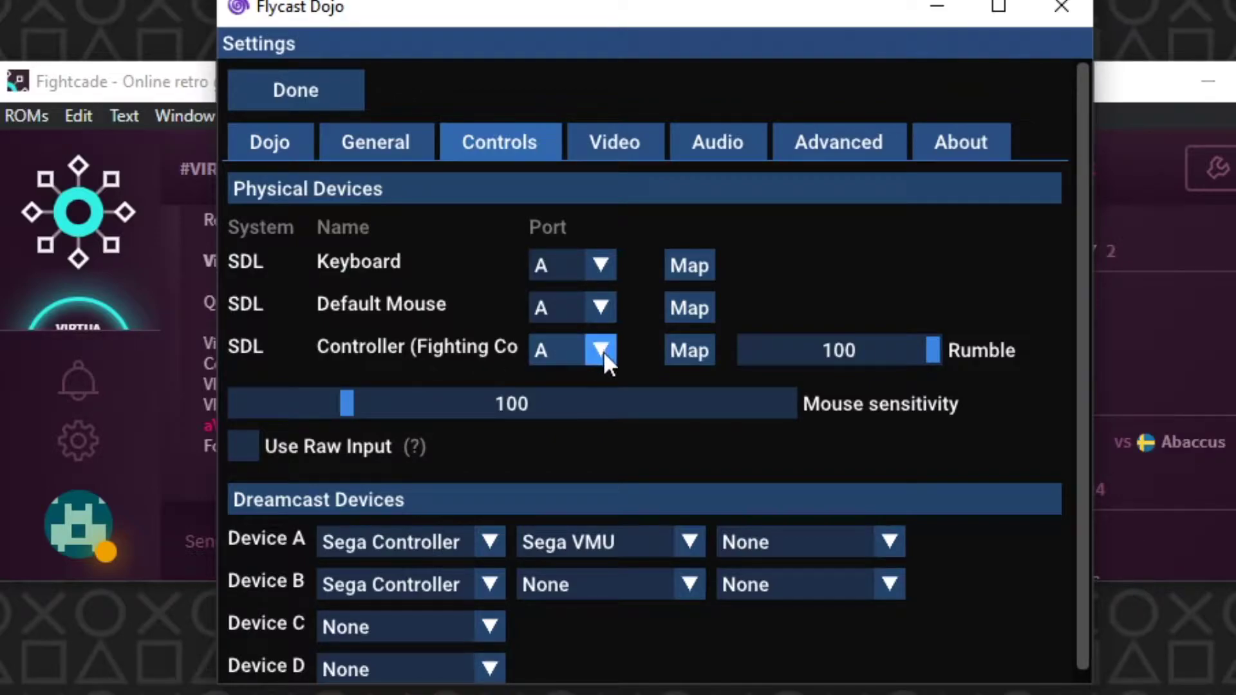
pyautogui.click(694, 350)
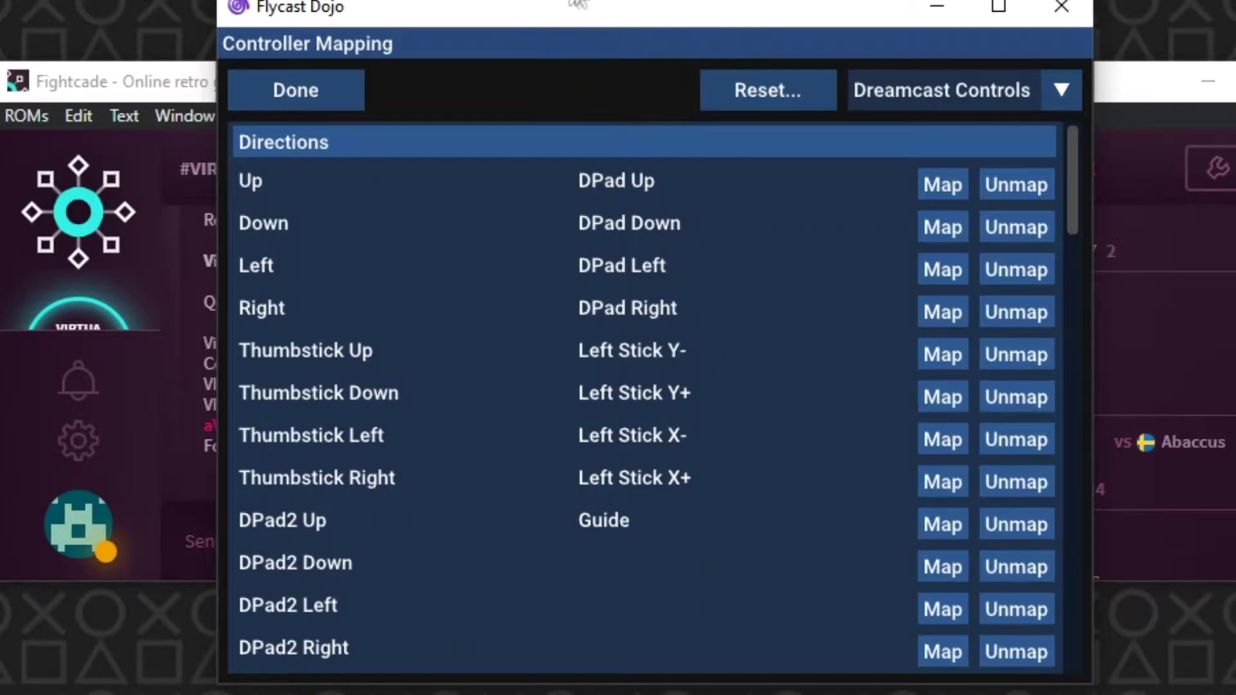
pyautogui.click(1045, 90)
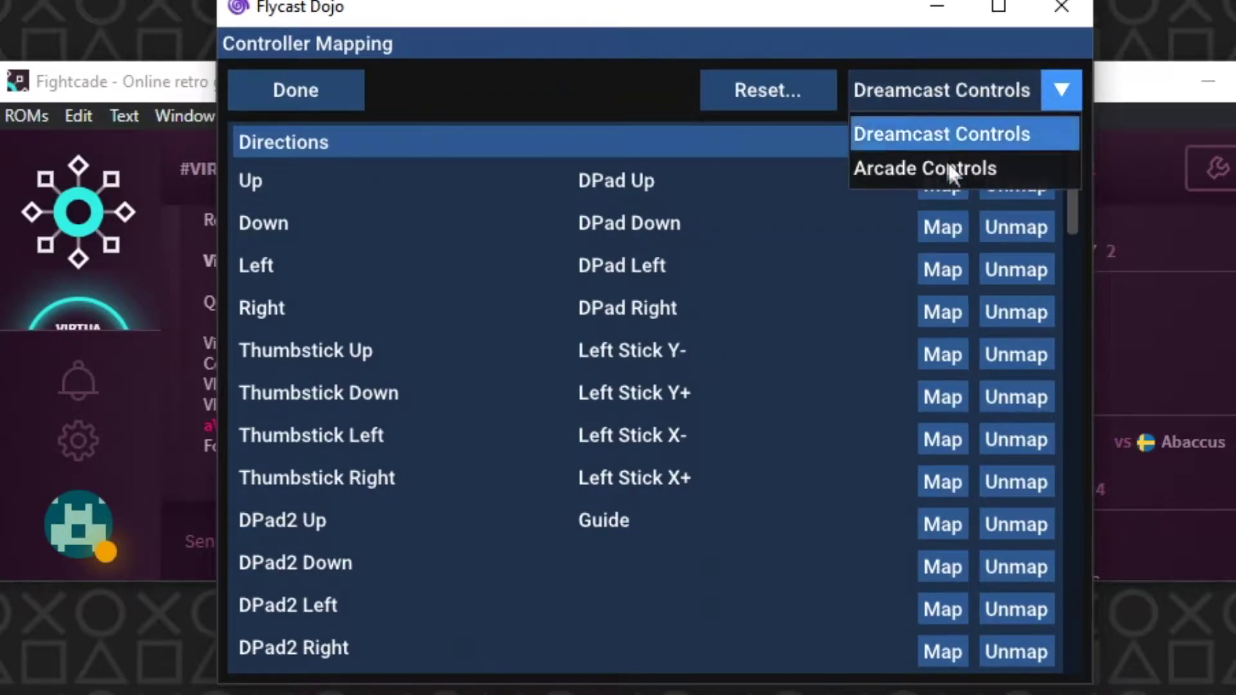
pyautogui.click(951, 167)
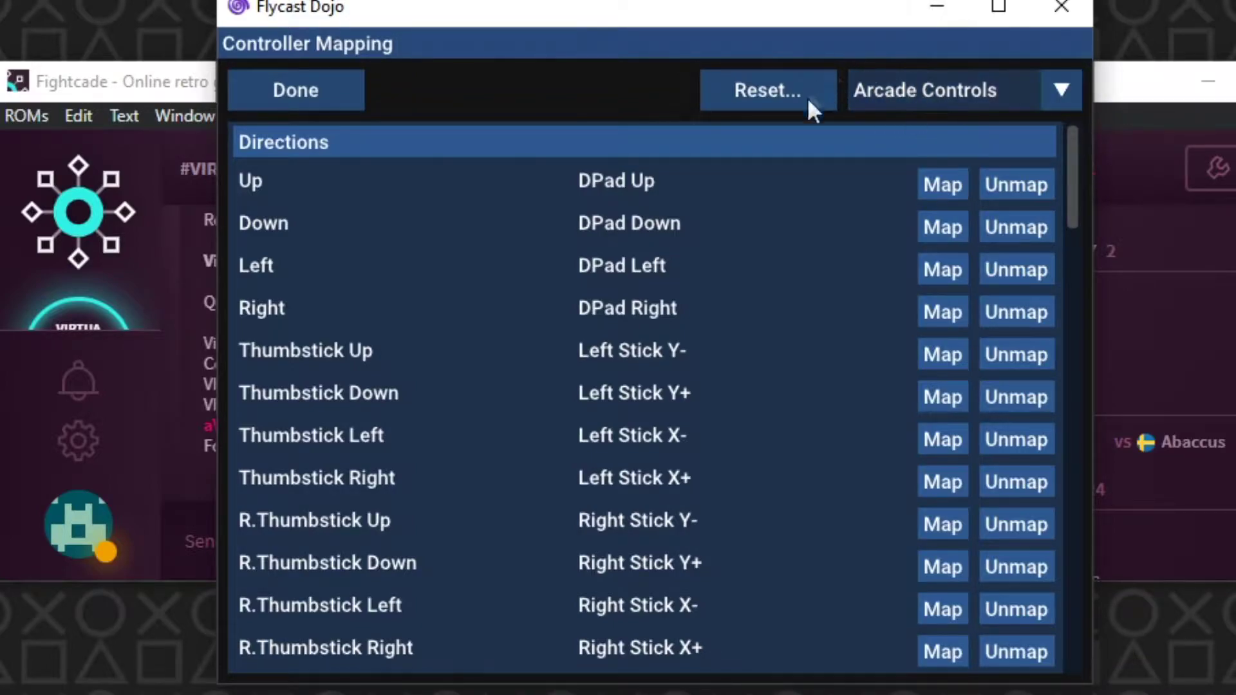
pyautogui.click(1054, 91)
pyautogui.click(975, 136)
pyautogui.click(1060, 90)
pyautogui.click(965, 168)
# Look through the arcade button assignments and finish the mapping.
pyautogui.scroll(-6, 798, 289)
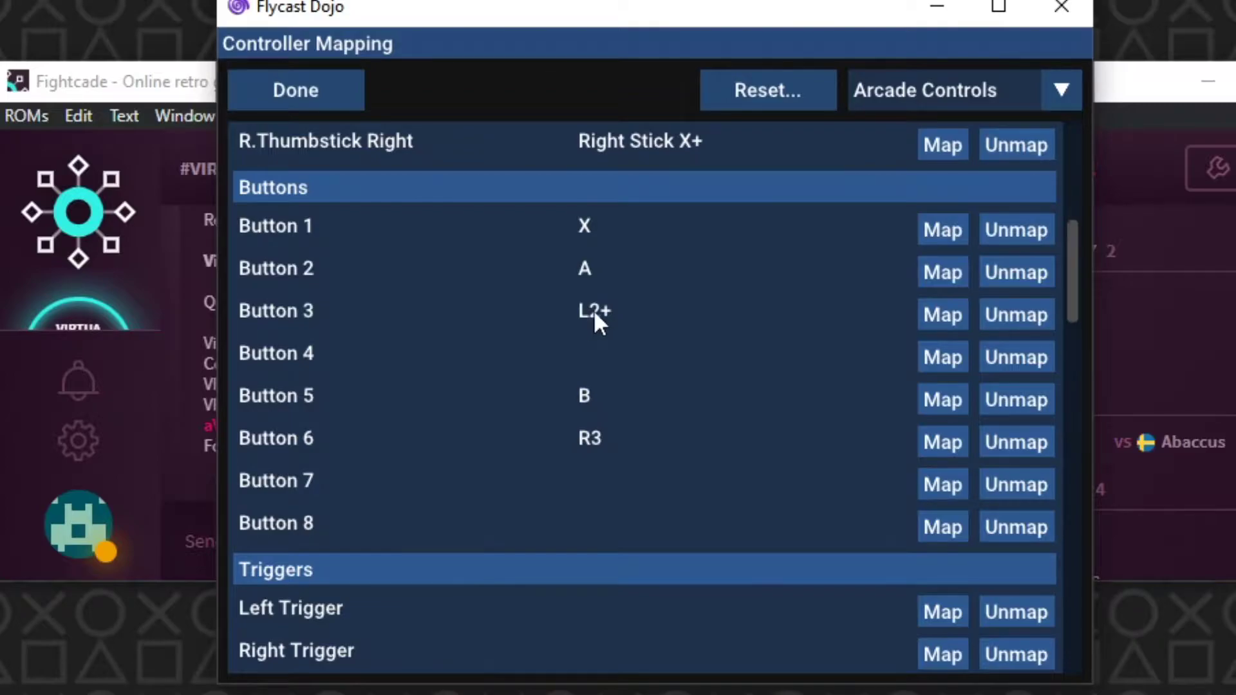
pyautogui.scroll(-12, 593, 312)
pyautogui.scroll(-4, 552, 434)
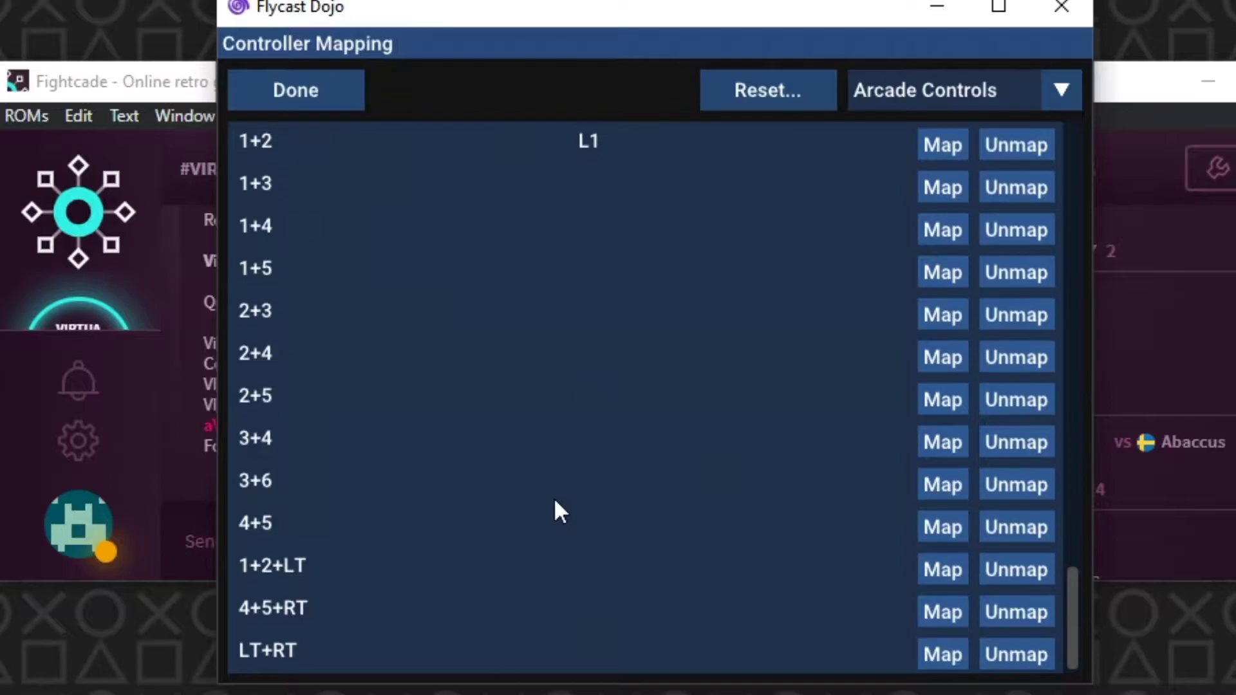
pyautogui.click(326, 87)
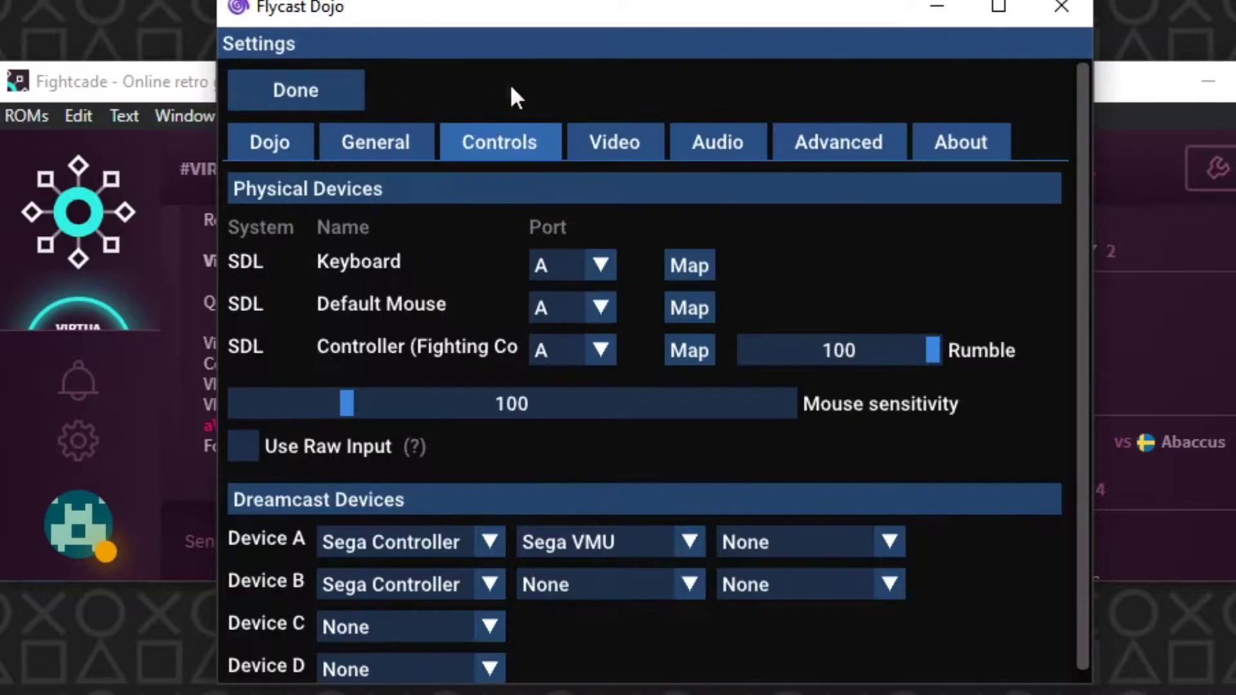
pyautogui.click(610, 143)
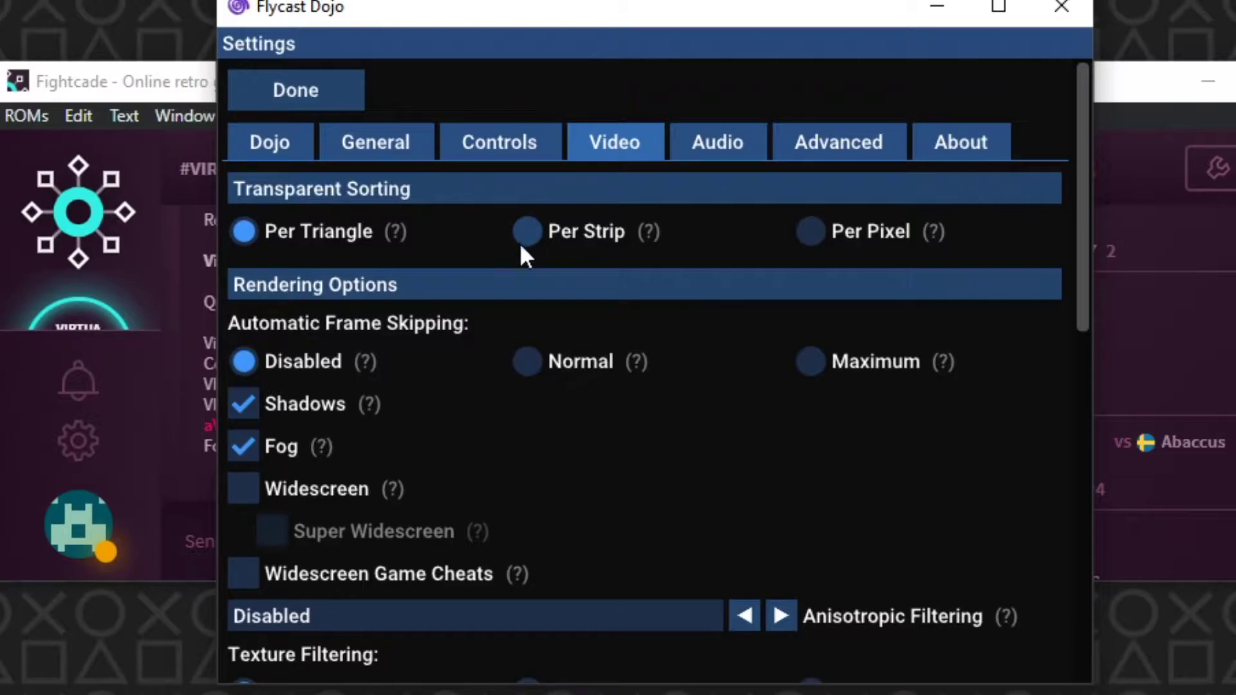
# Enable Widescreen, set Transparent Sorting to Per Pixel, and start raising Anisotropic Filtering.
pyautogui.scroll(-4, 470, 400)
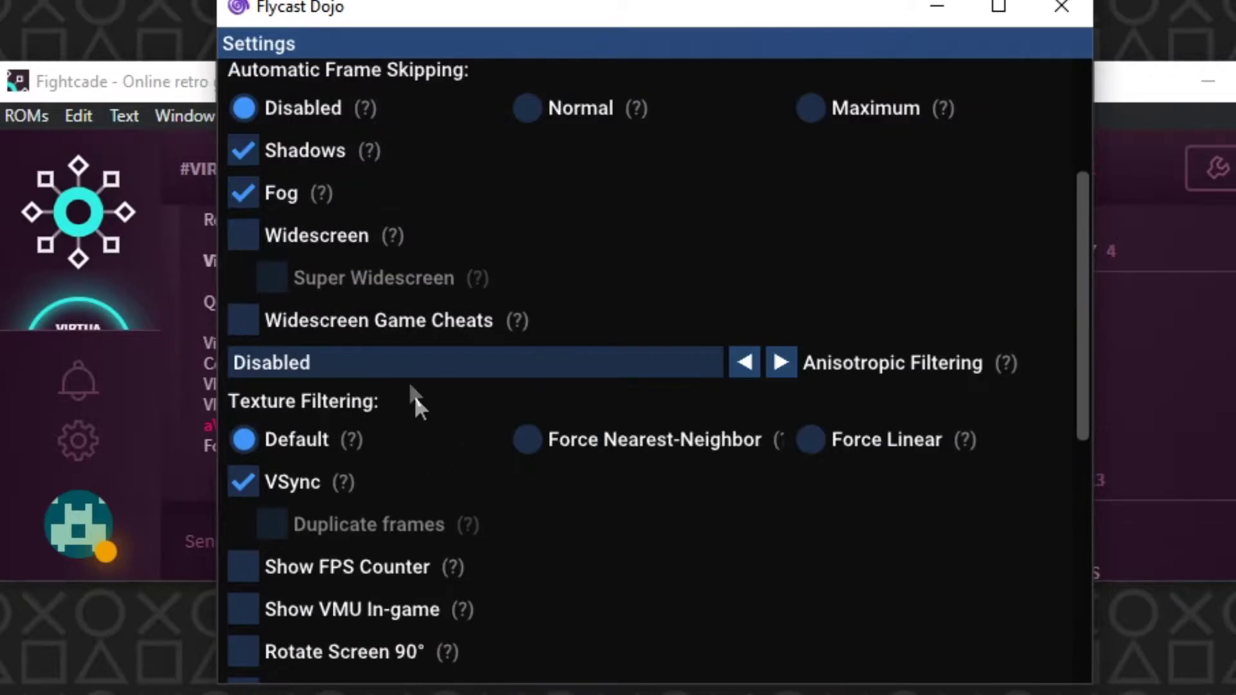
pyautogui.click(245, 236)
pyautogui.scroll(4, 768, 311)
pyautogui.click(810, 231)
pyautogui.scroll(-4, 489, 312)
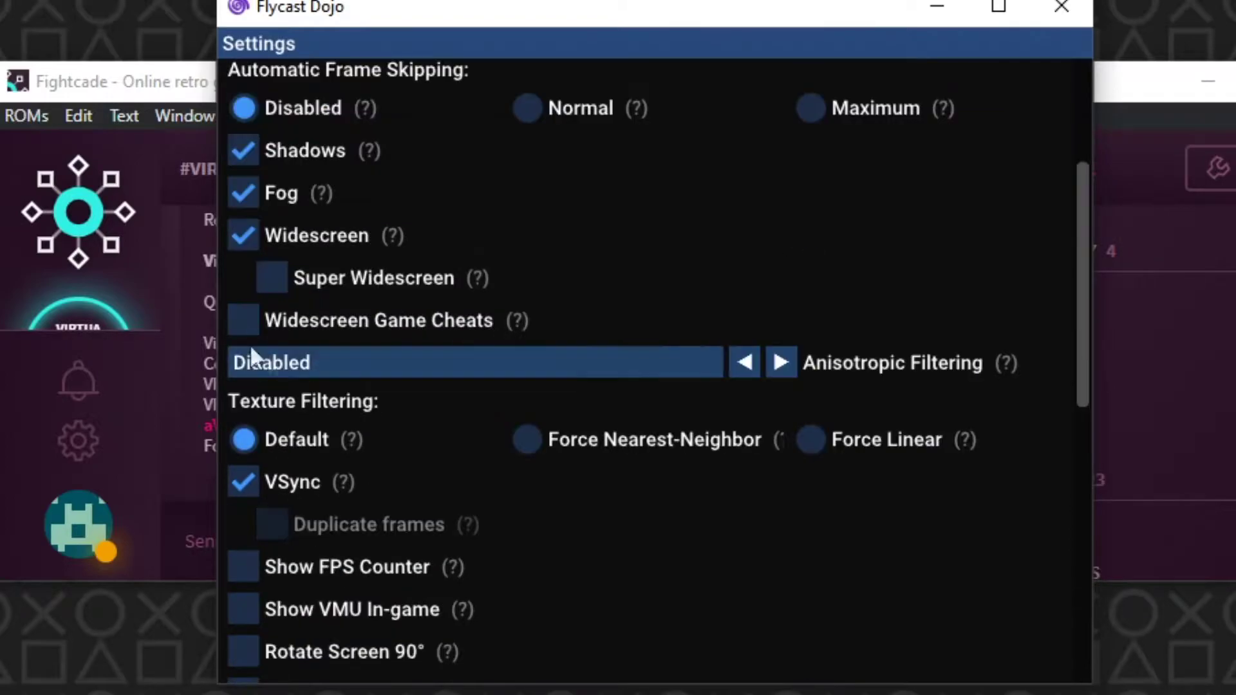
pyautogui.click(780, 364)
# Step Anisotropic Filtering up to 16x, then browse down to the Graphics API options.
pyautogui.click(781, 364)
pyautogui.click(781, 364)
pyautogui.click(781, 364)
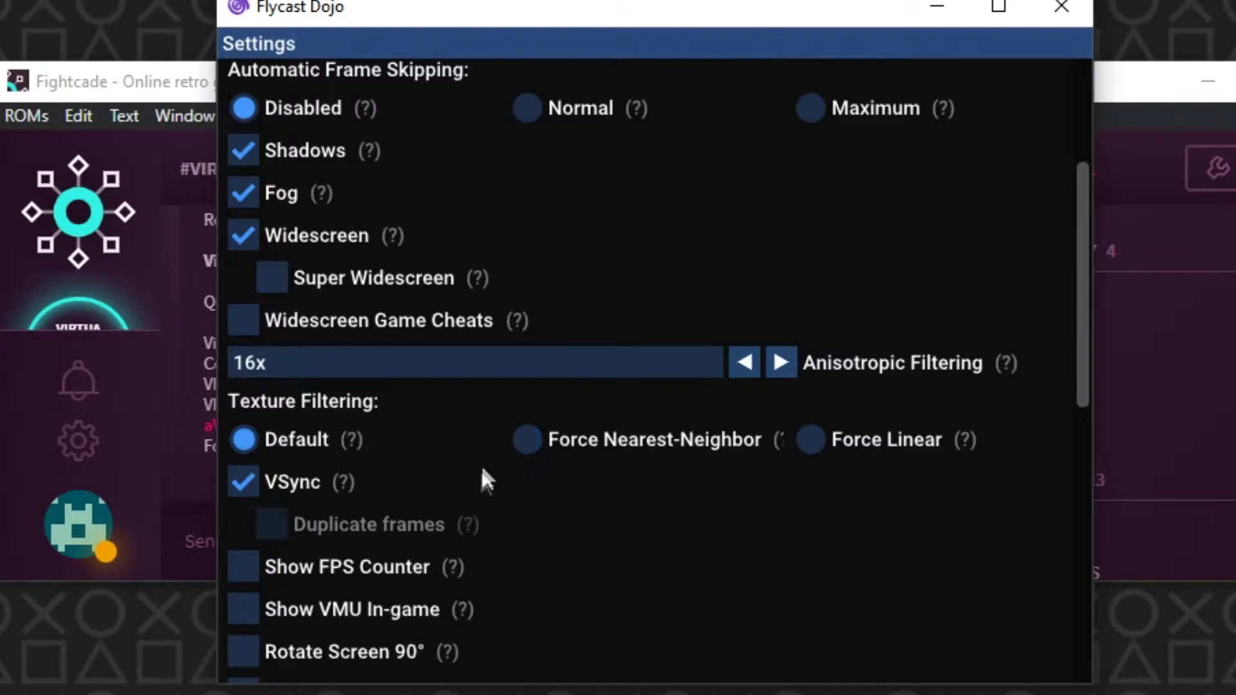
pyautogui.scroll(-10, 656, 464)
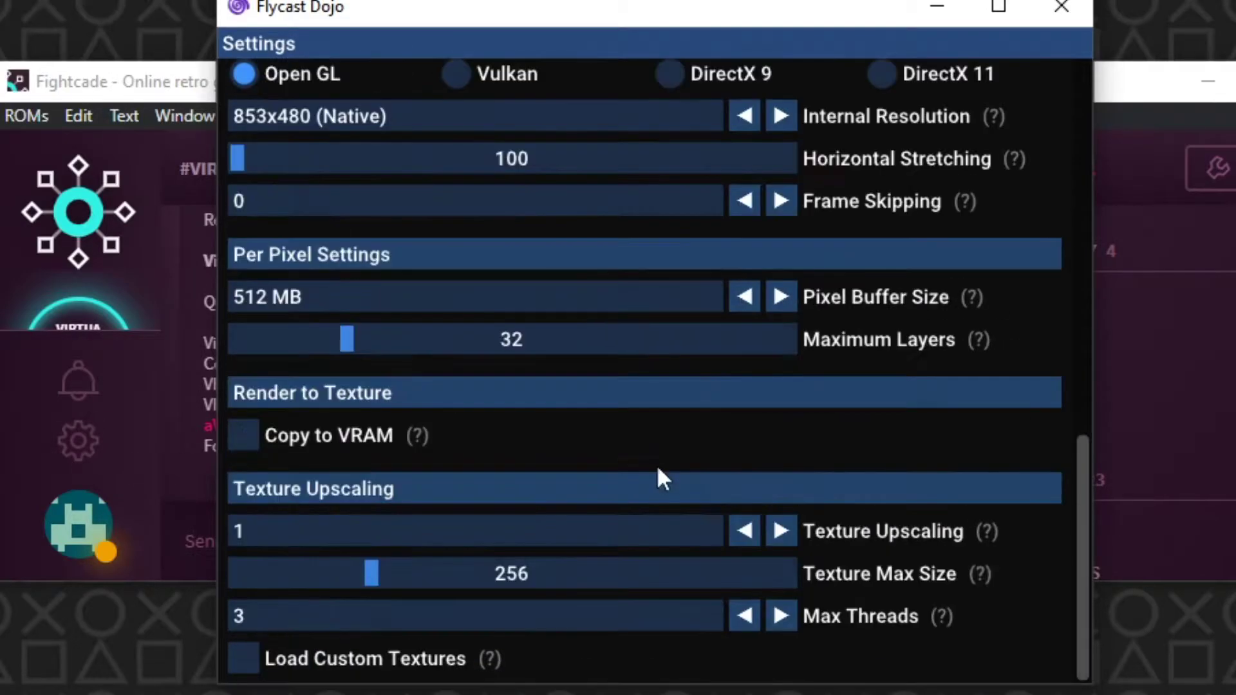
pyautogui.scroll(8, 656, 465)
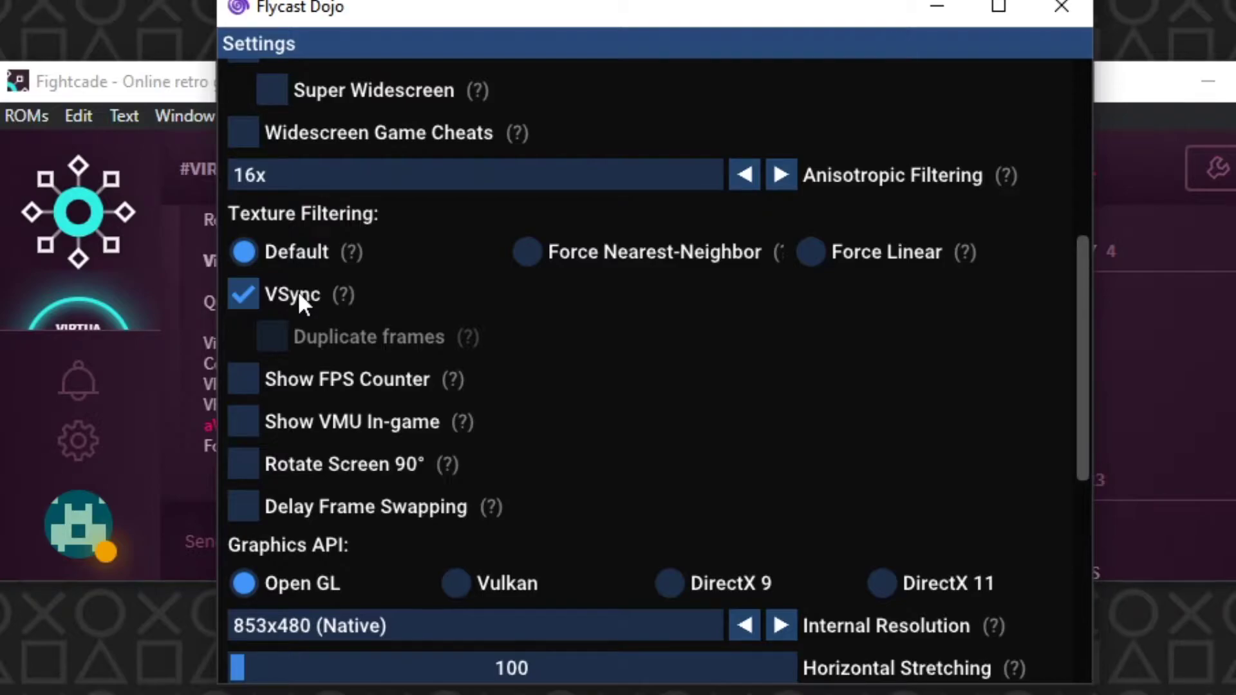
pyautogui.scroll(-4, 502, 380)
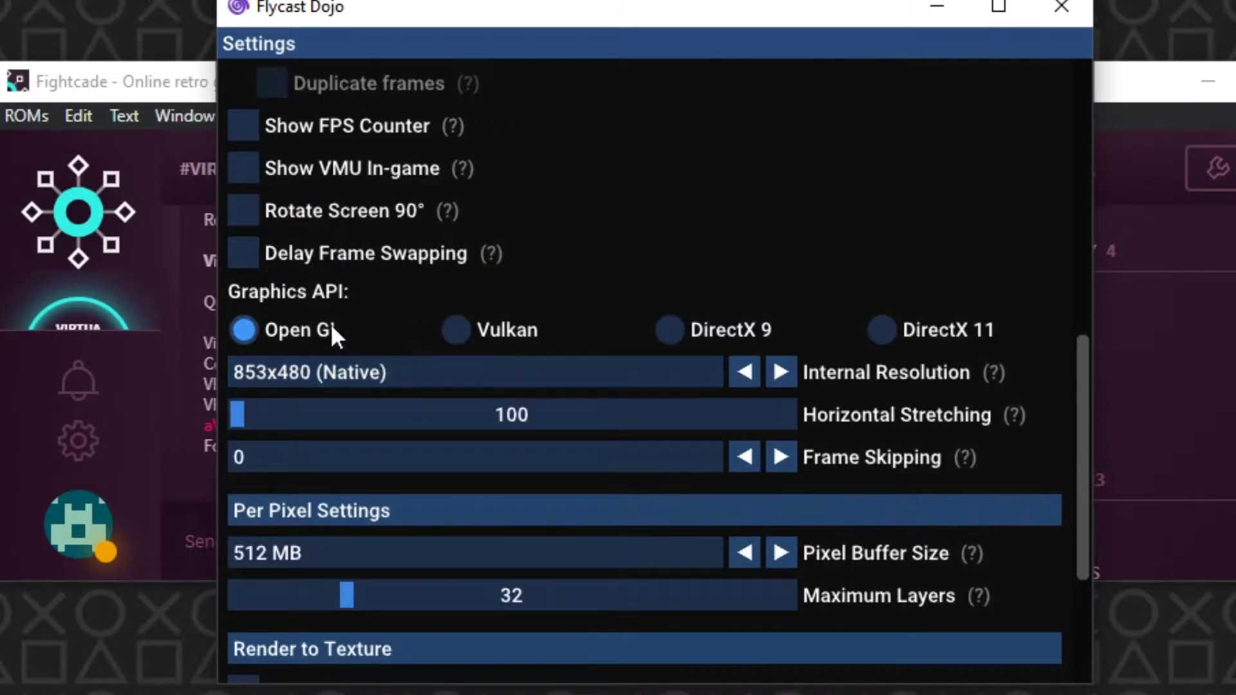
pyautogui.scroll(-4, 342, 332)
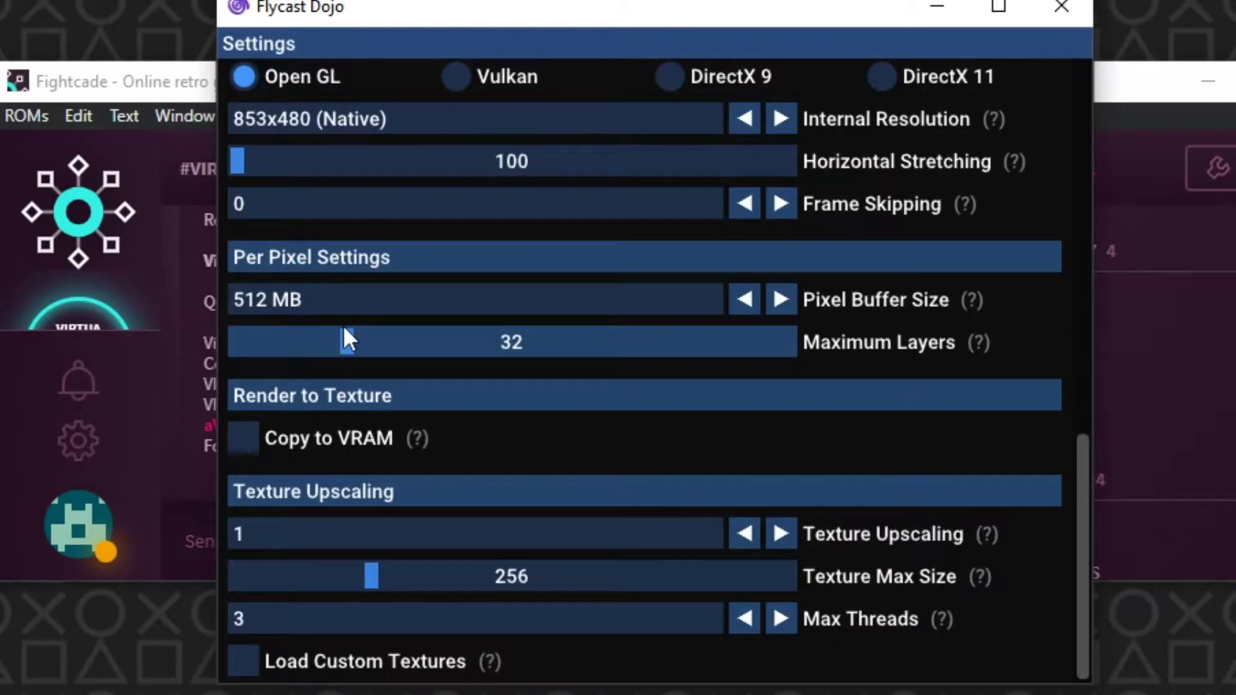
pyautogui.scroll(4, 322, 330)
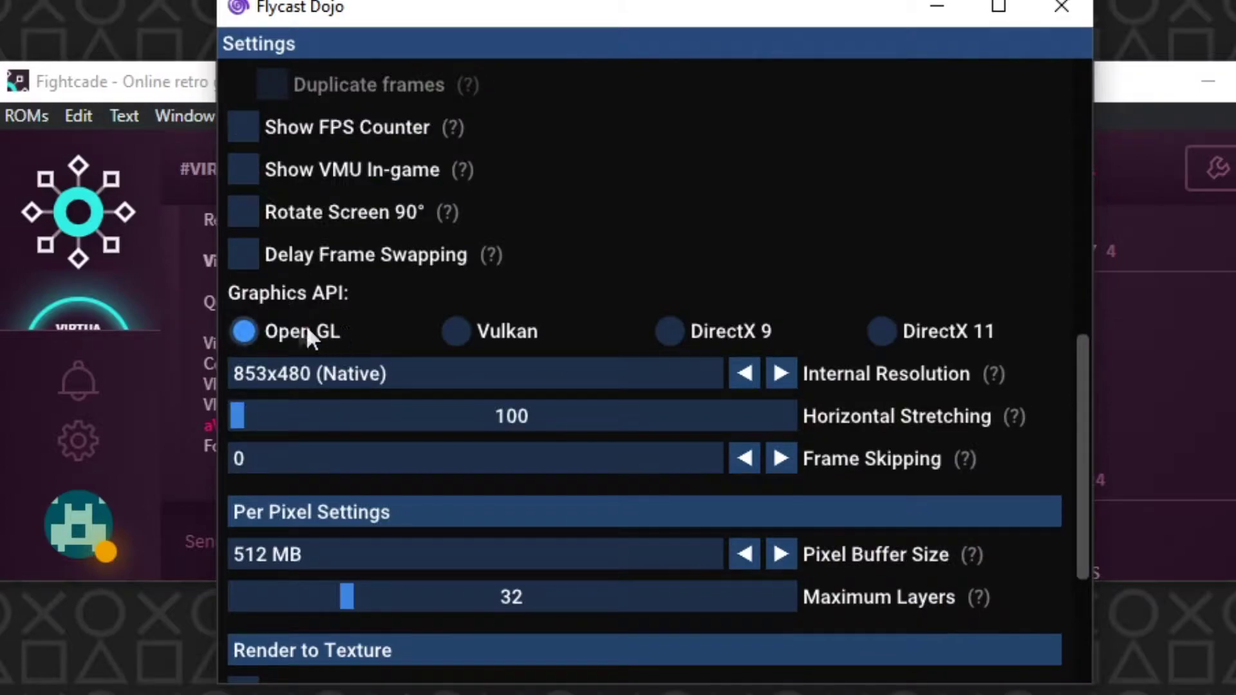
# Switch the graphics API to Vulkan and set internal resolution to 2560x1440 (x3).
pyautogui.click(456, 330)
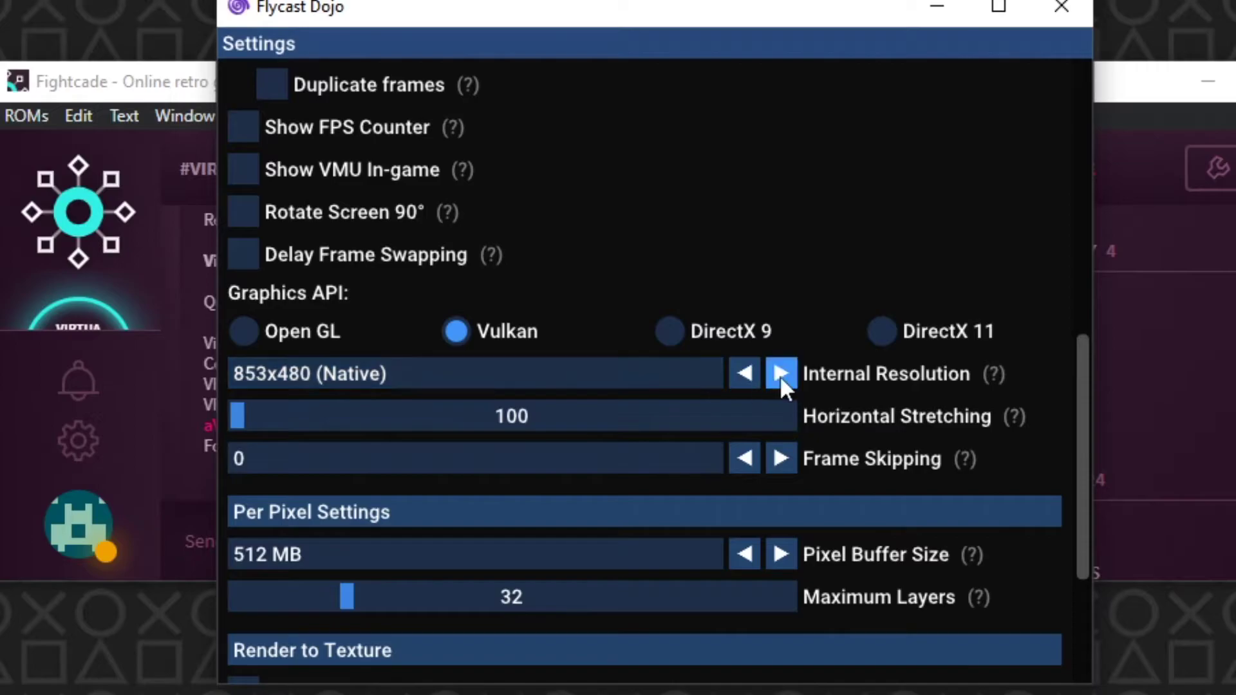
pyautogui.click(670, 376)
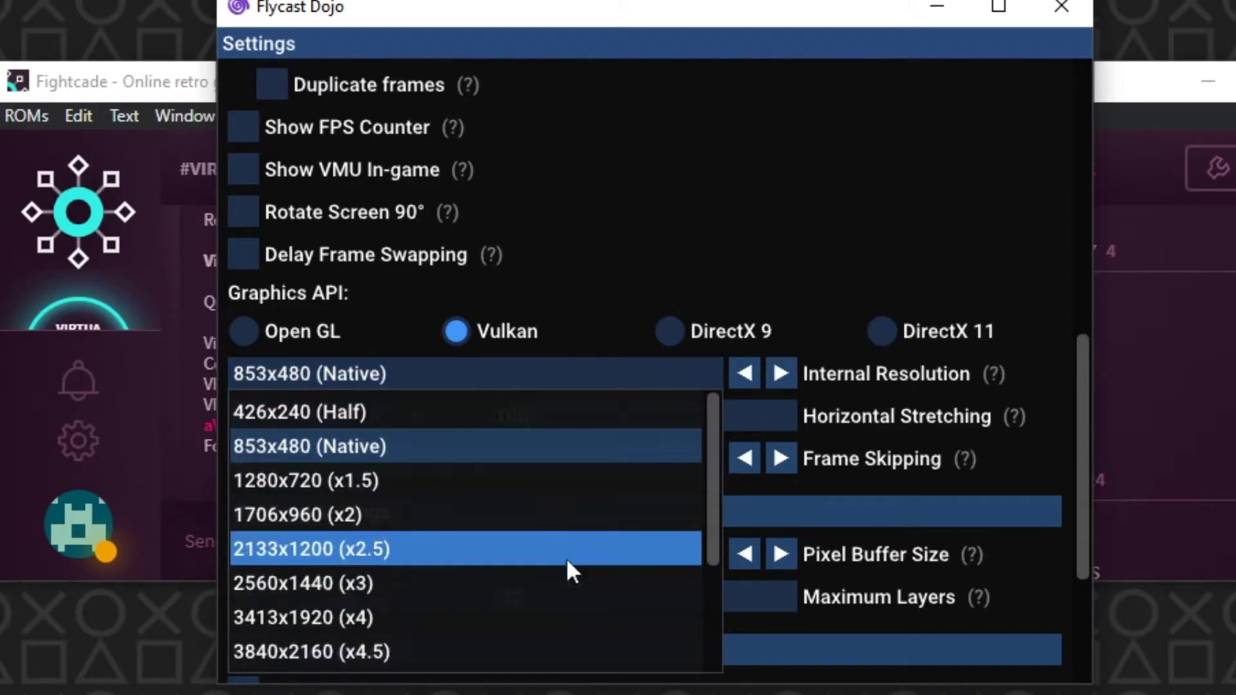
pyautogui.click(562, 582)
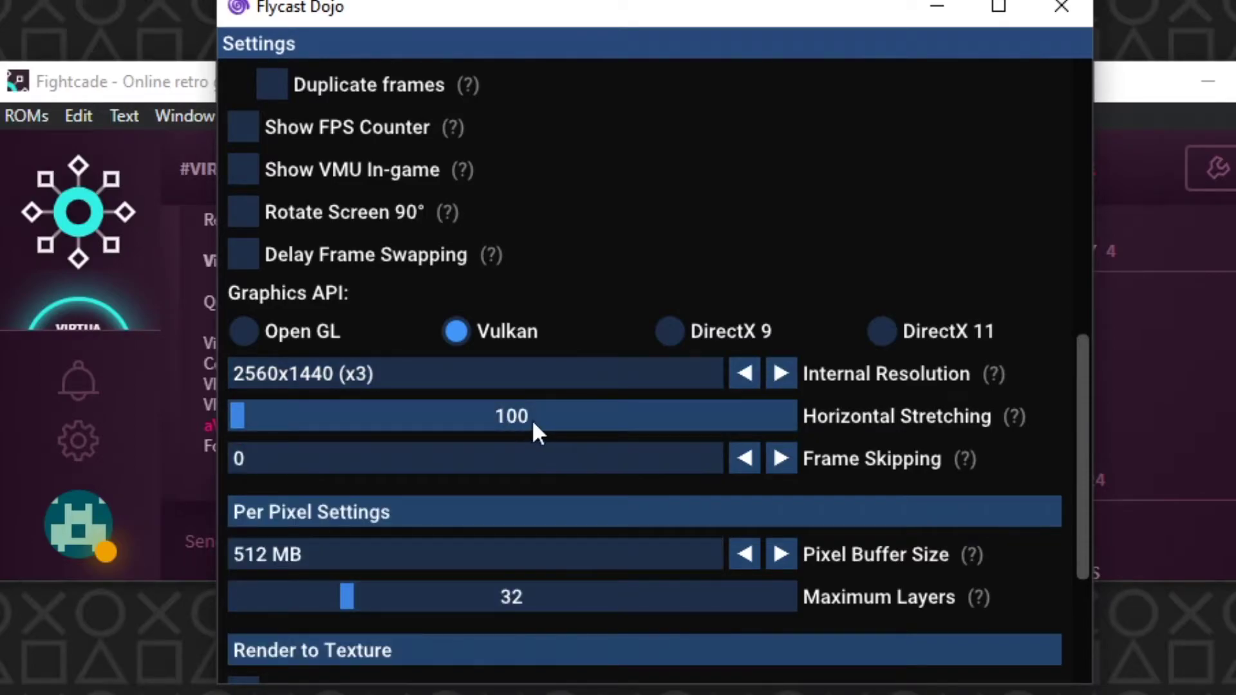
pyautogui.scroll(-4, 638, 423)
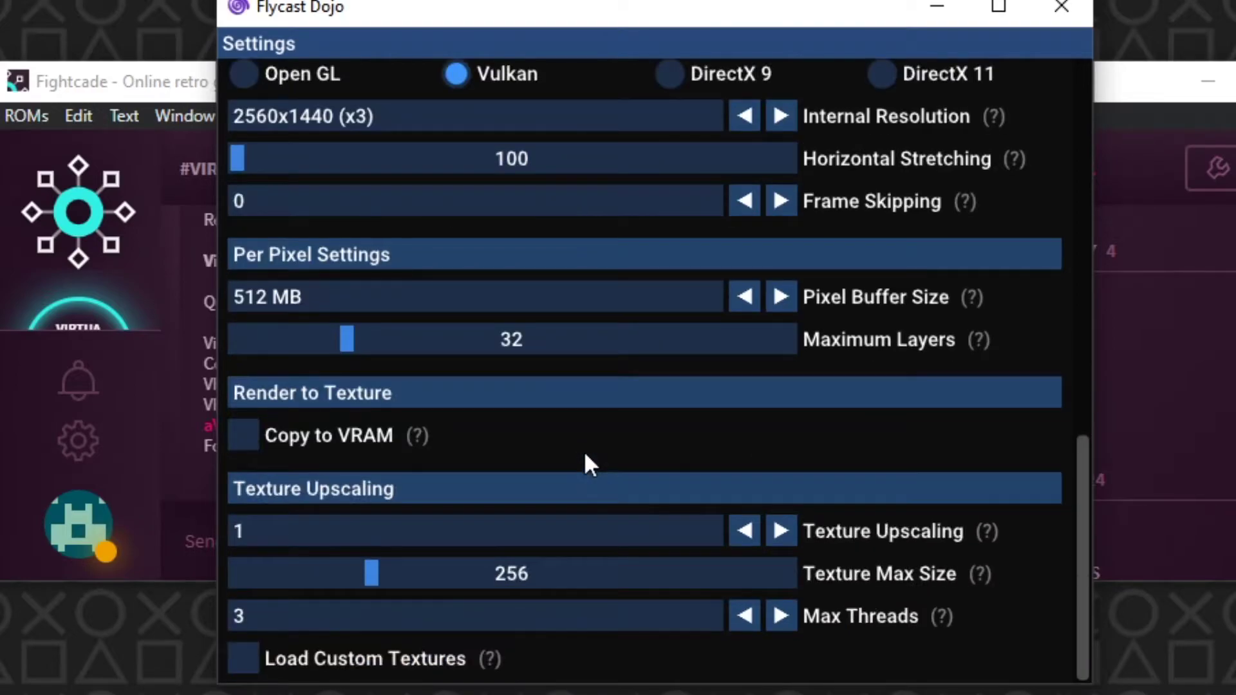
pyautogui.scroll(10, 601, 434)
pyautogui.scroll(-7, 629, 436)
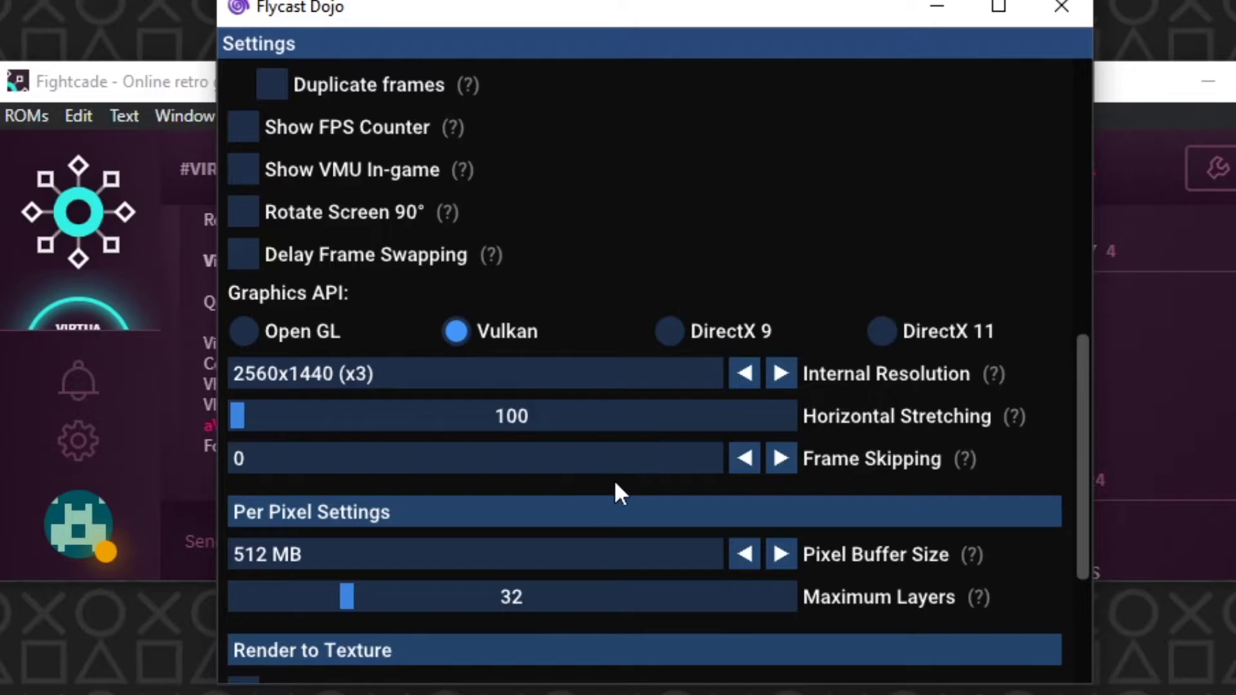
pyautogui.scroll(-4, 620, 493)
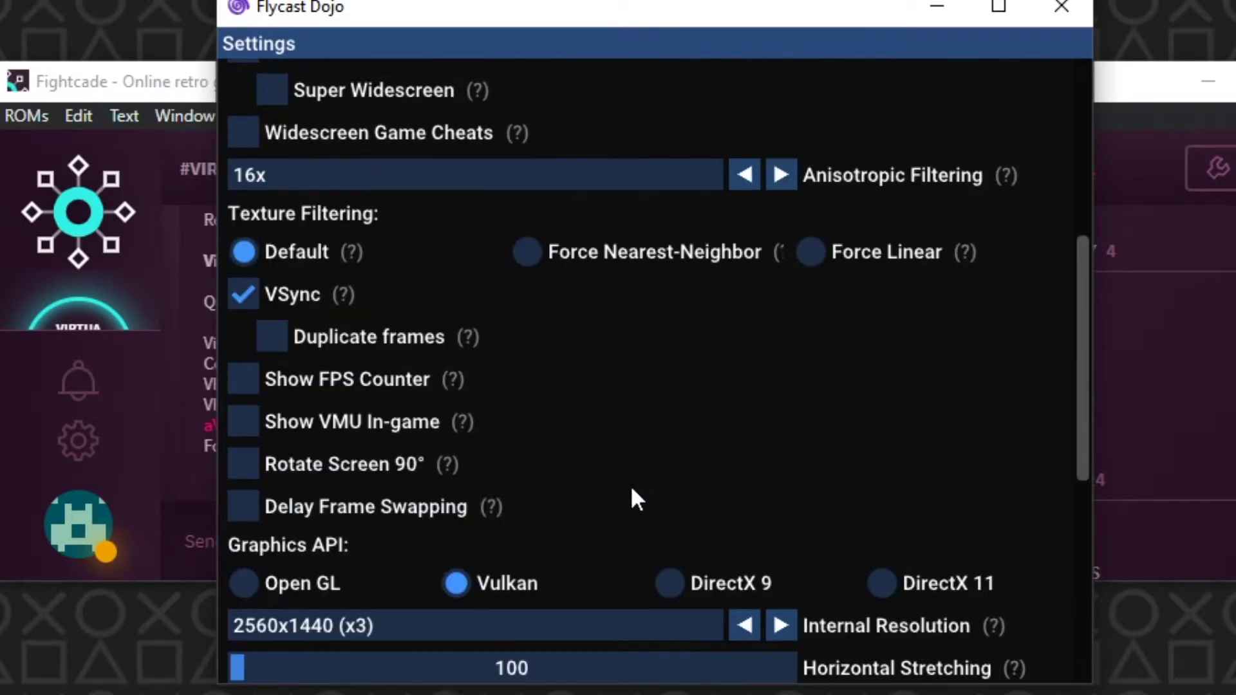
pyautogui.scroll(-4, 631, 492)
pyautogui.scroll(8, 614, 307)
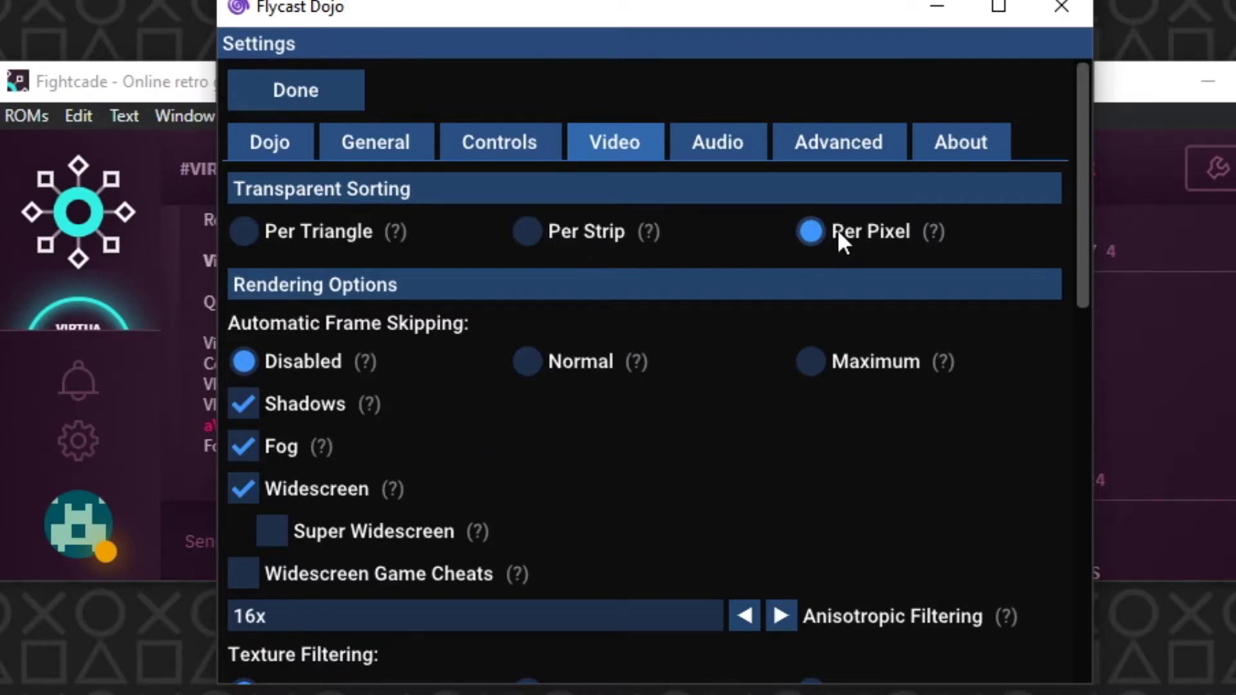
pyautogui.click(721, 147)
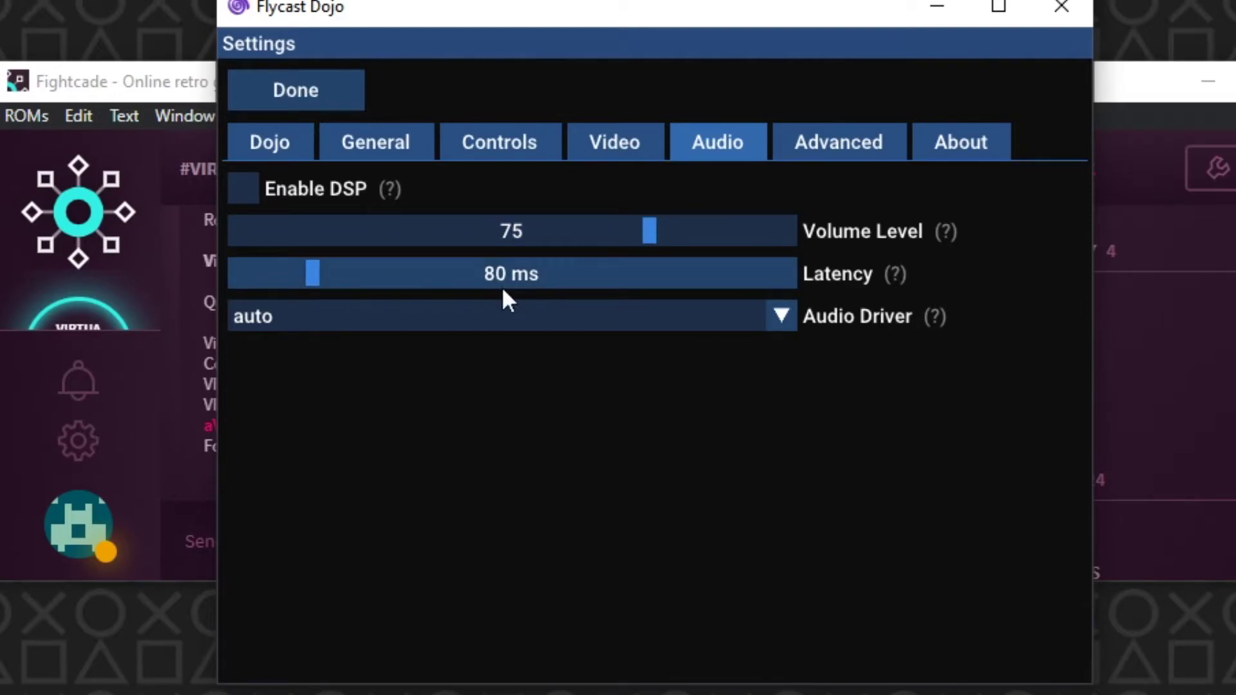
# Review the Advanced tab: Dynarec CPU mode, Idle Skip and Multi-threaded emulation enabled.
pyautogui.click(827, 147)
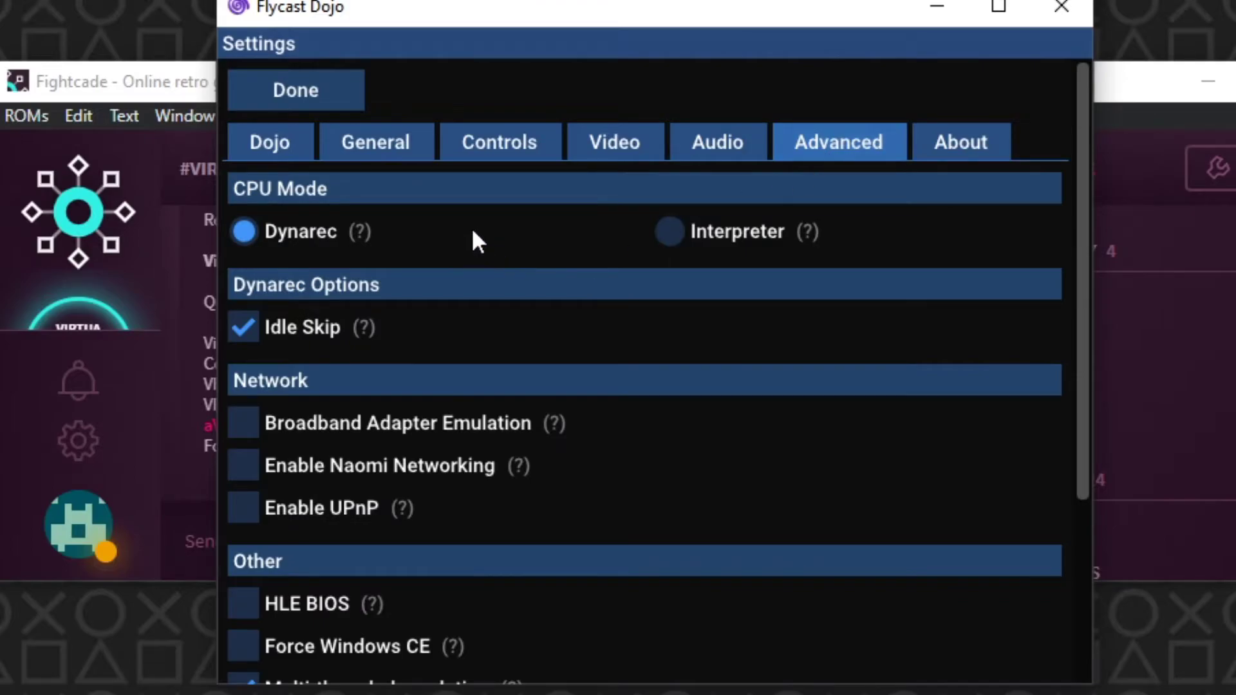
pyautogui.scroll(-4, 708, 344)
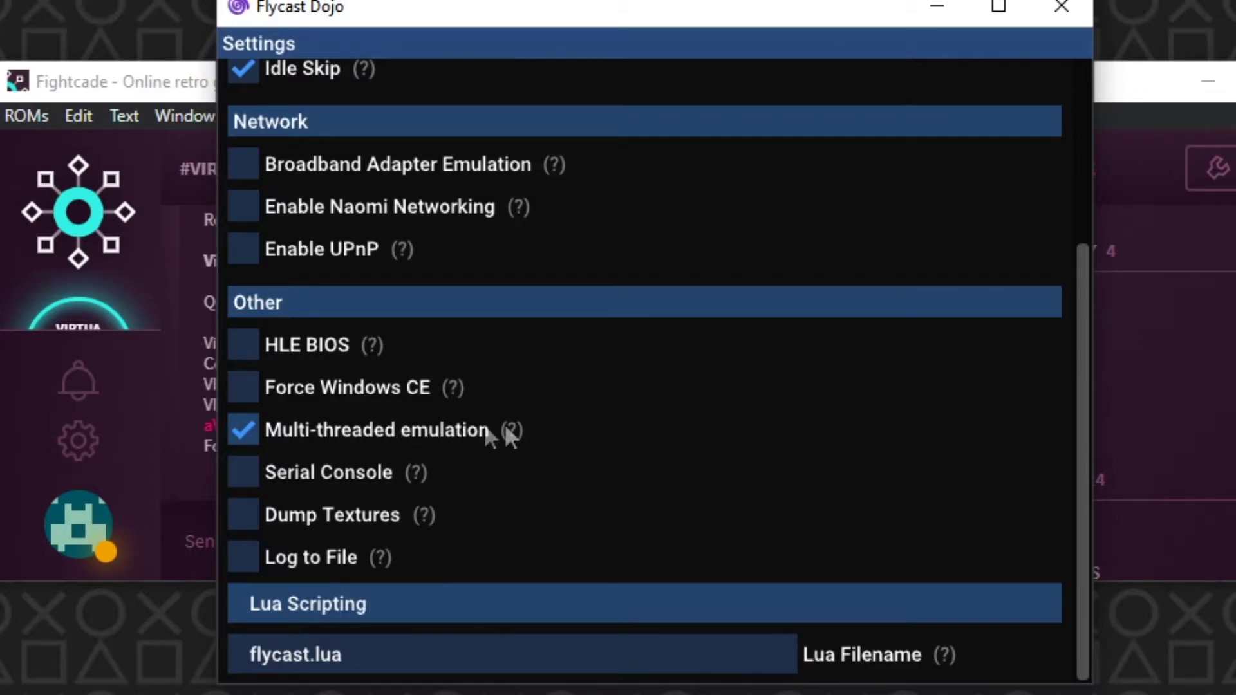
pyautogui.scroll(4, 698, 448)
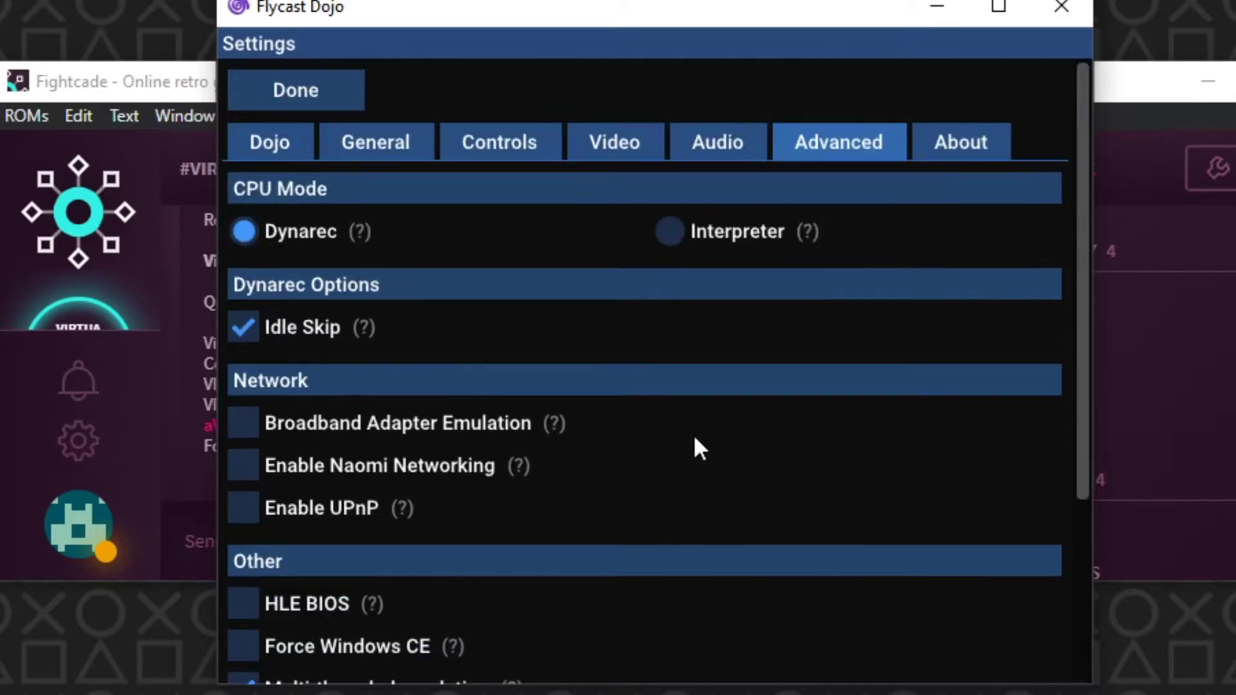
# Launch Virtua Fighter 4 with the new settings and FPS counter, then resume play.
pyautogui.click(335, 87)
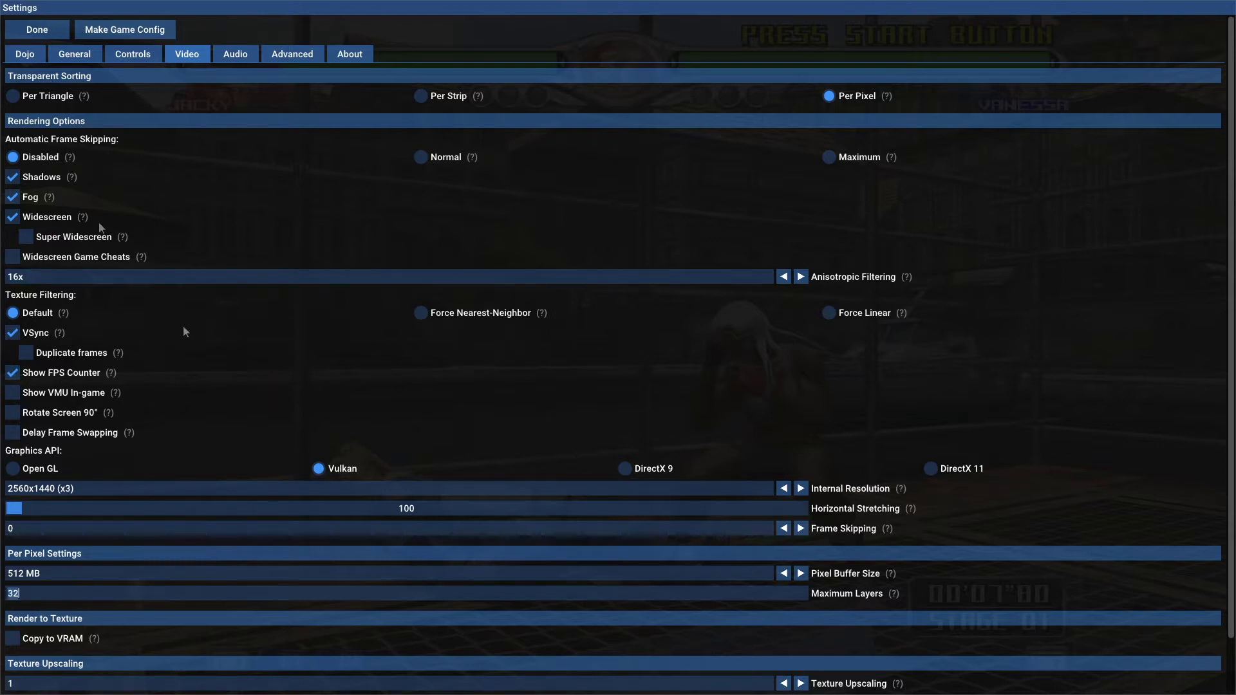
pyautogui.click(36, 29)
pyautogui.press('Tab')
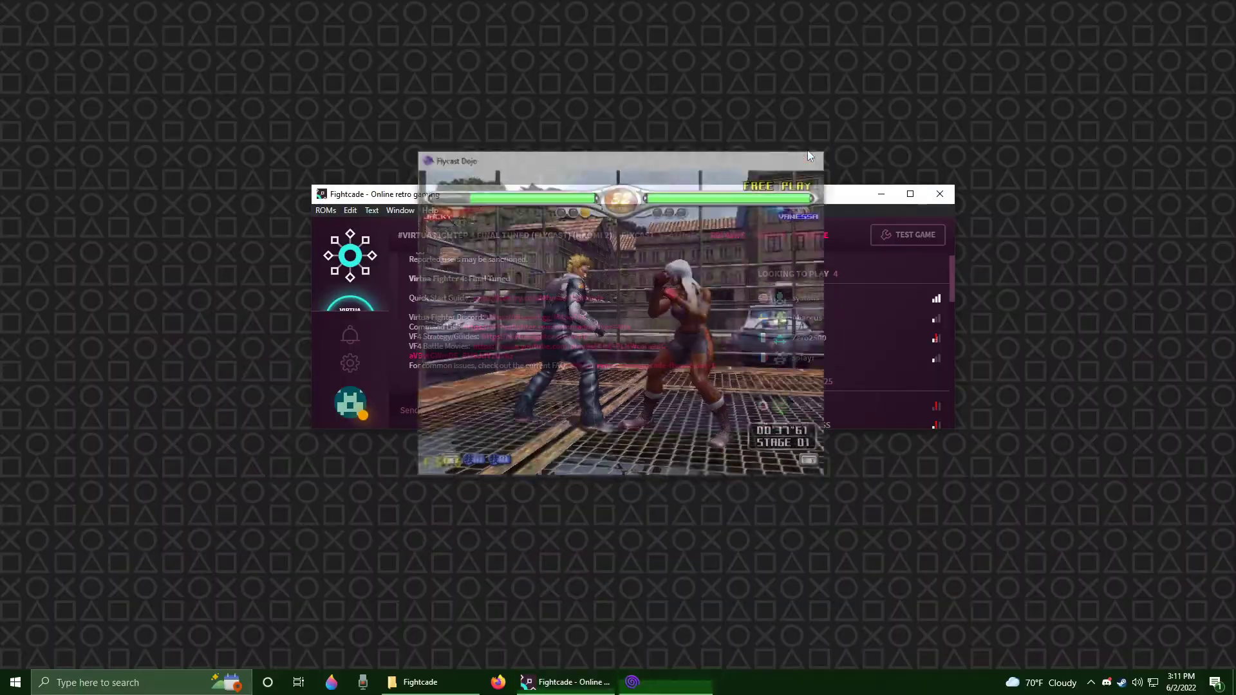
pyautogui.rightClick(626, 118)
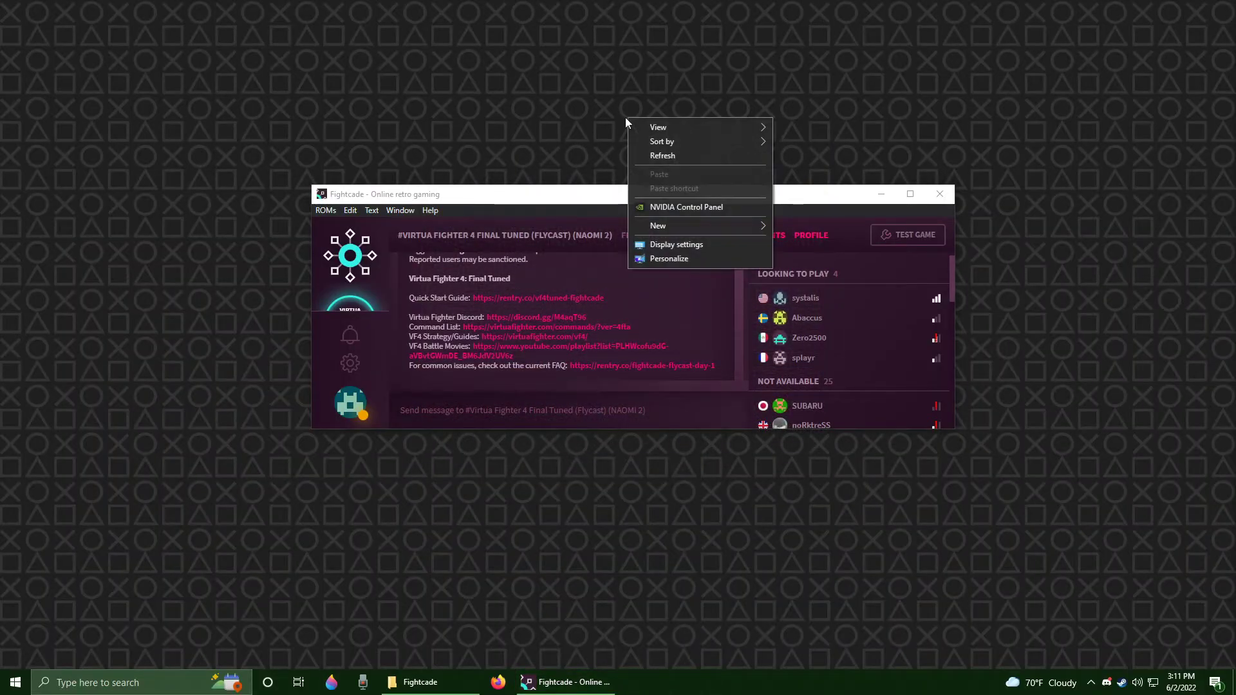
# Give the Flycast NVIDIA profile Ultra Low Latency Mode and Prefer maximum performance power management.
pyautogui.click(736, 208)
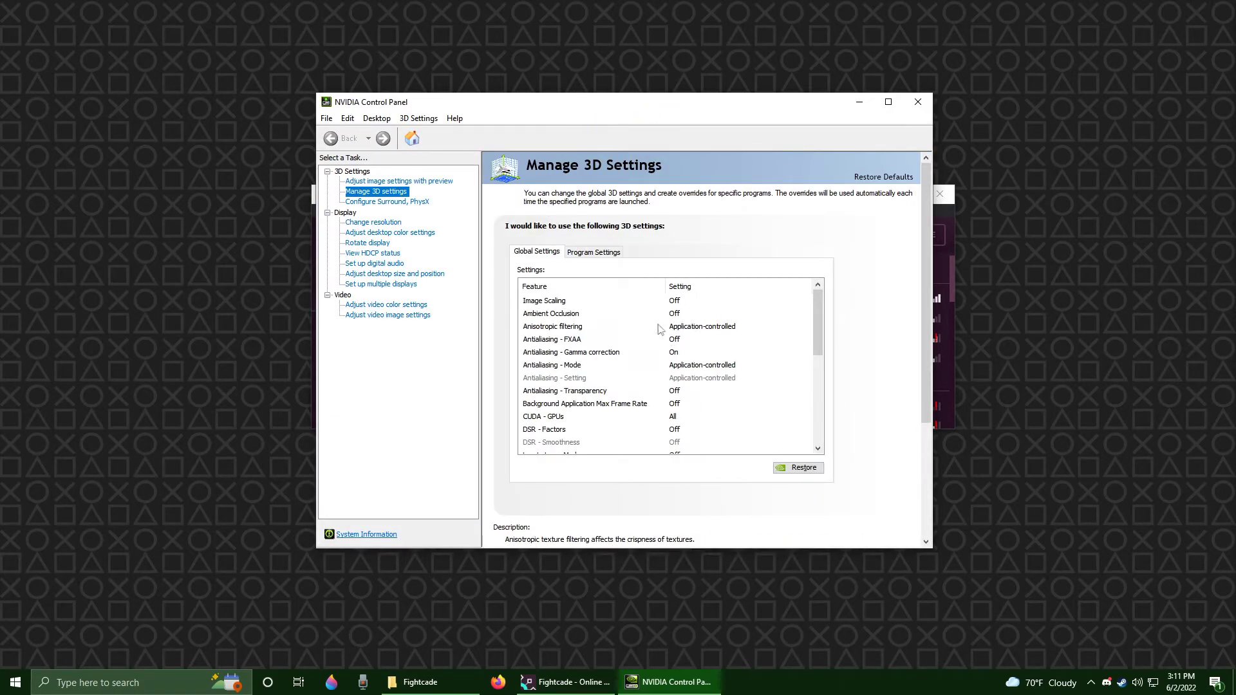
pyautogui.click(594, 252)
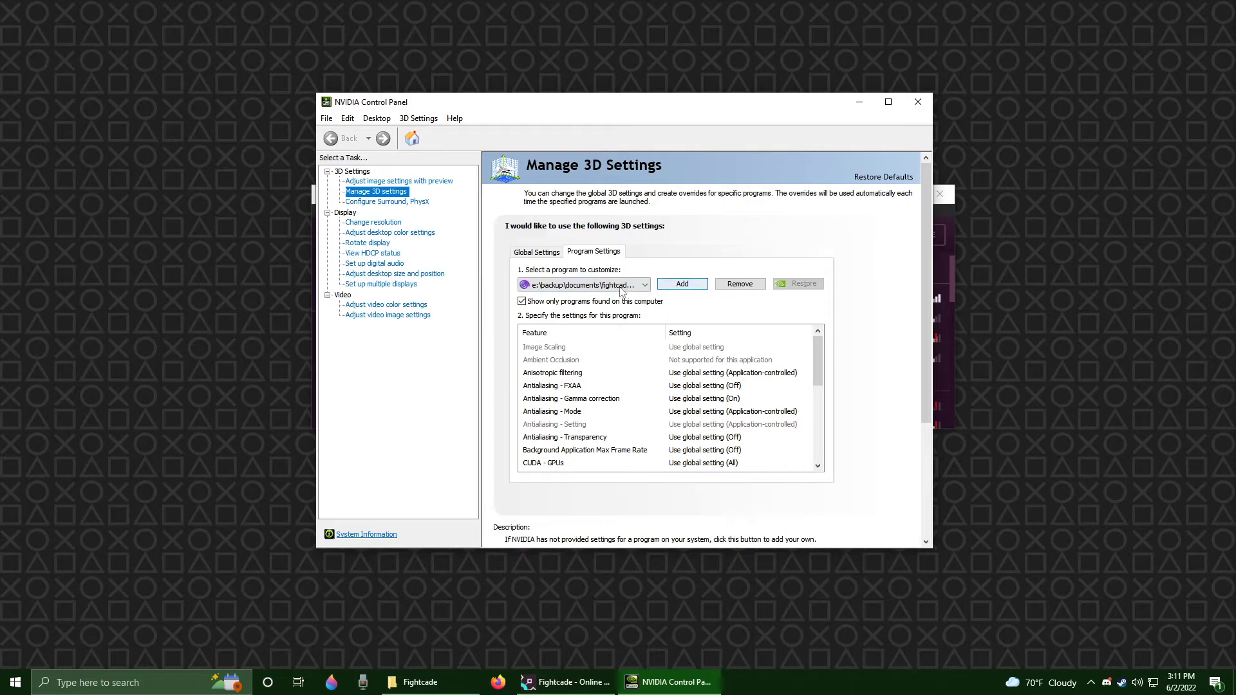
pyautogui.scroll(-1, 829, 372)
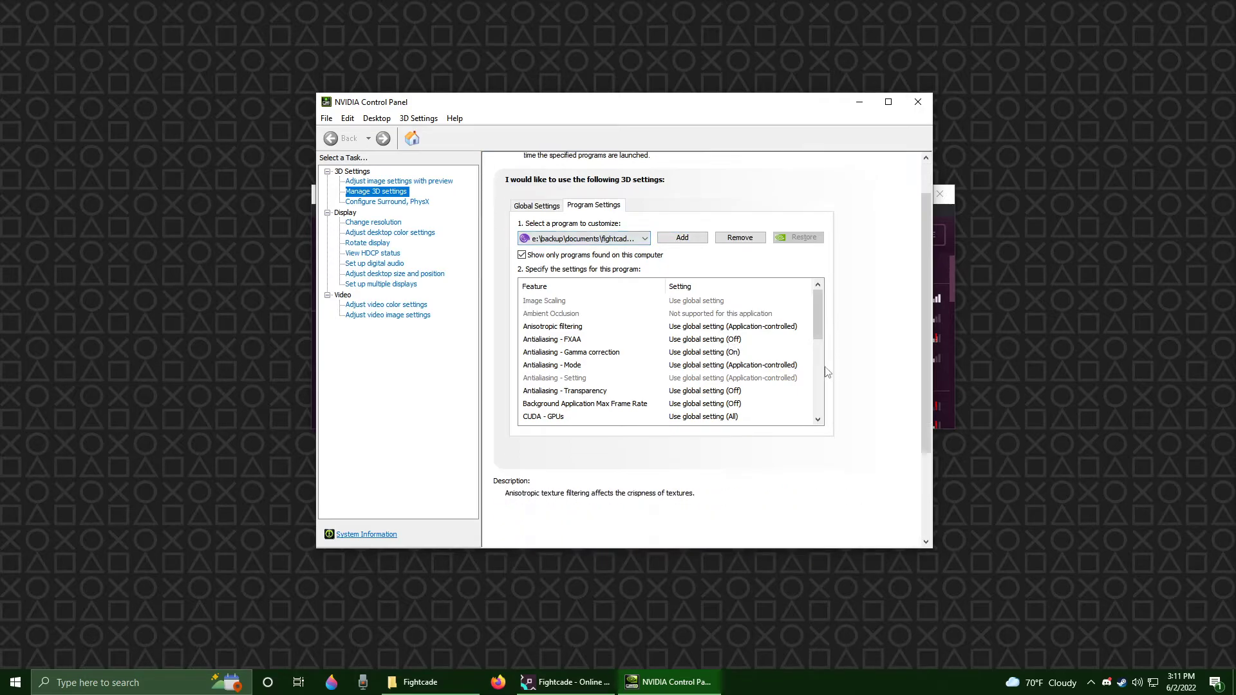
pyautogui.scroll(-3, 595, 330)
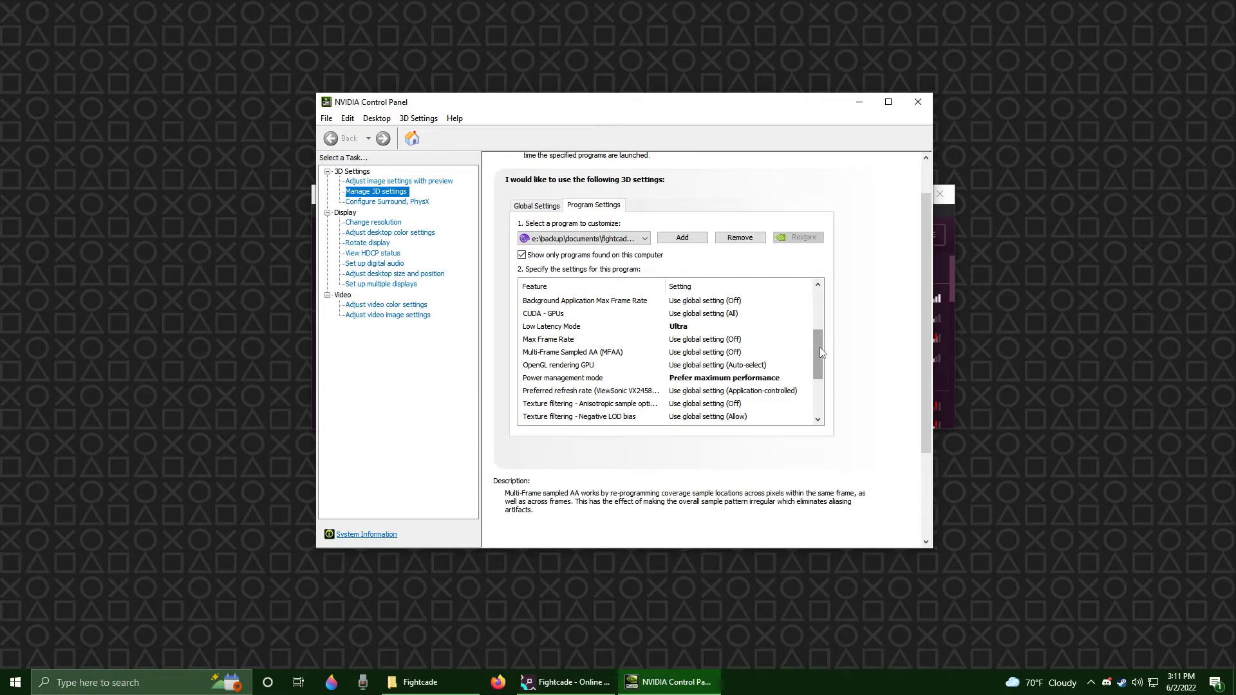
pyautogui.moveTo(820, 346)
pyautogui.mouseDown()
pyautogui.moveTo(816, 390)
pyautogui.moveTo(818, 344)
pyautogui.mouseUp()
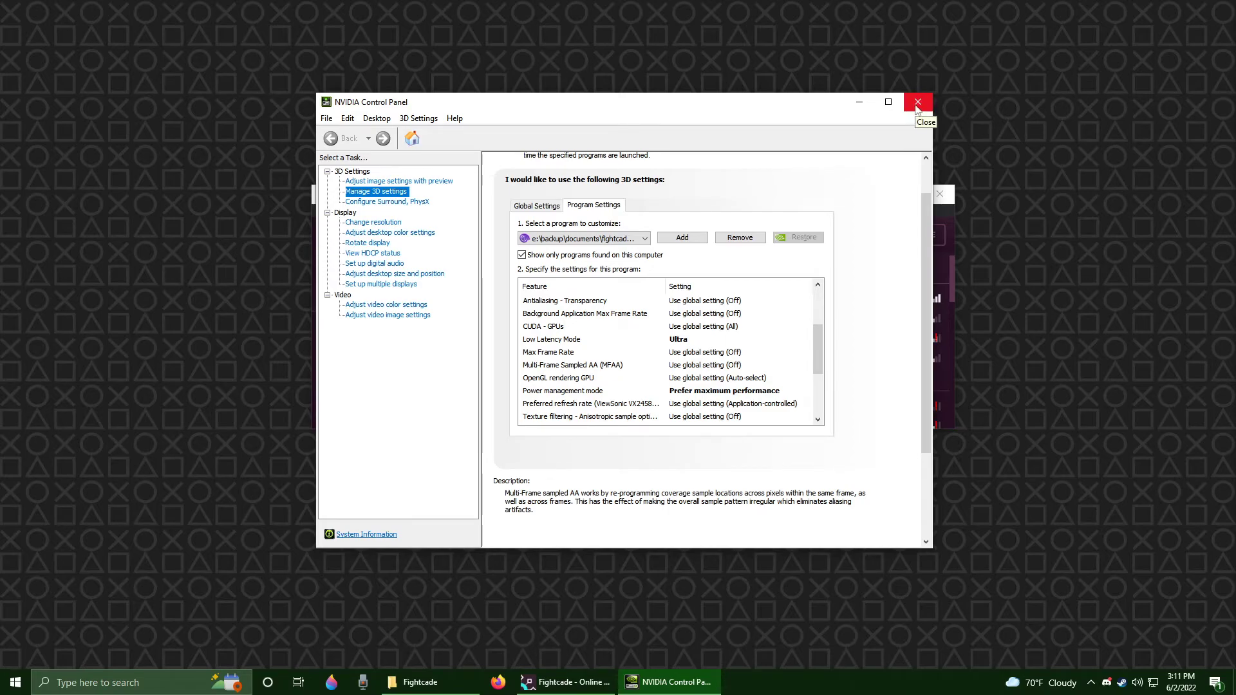
pyautogui.click(580, 341)
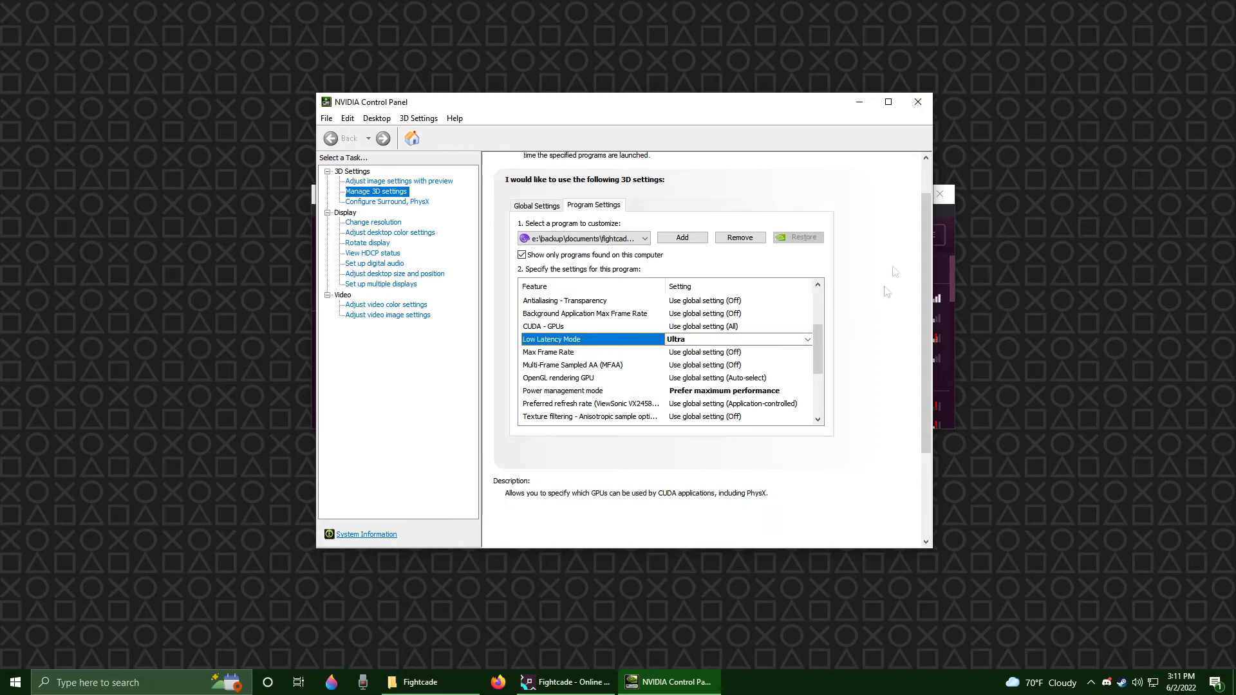
pyautogui.click(594, 393)
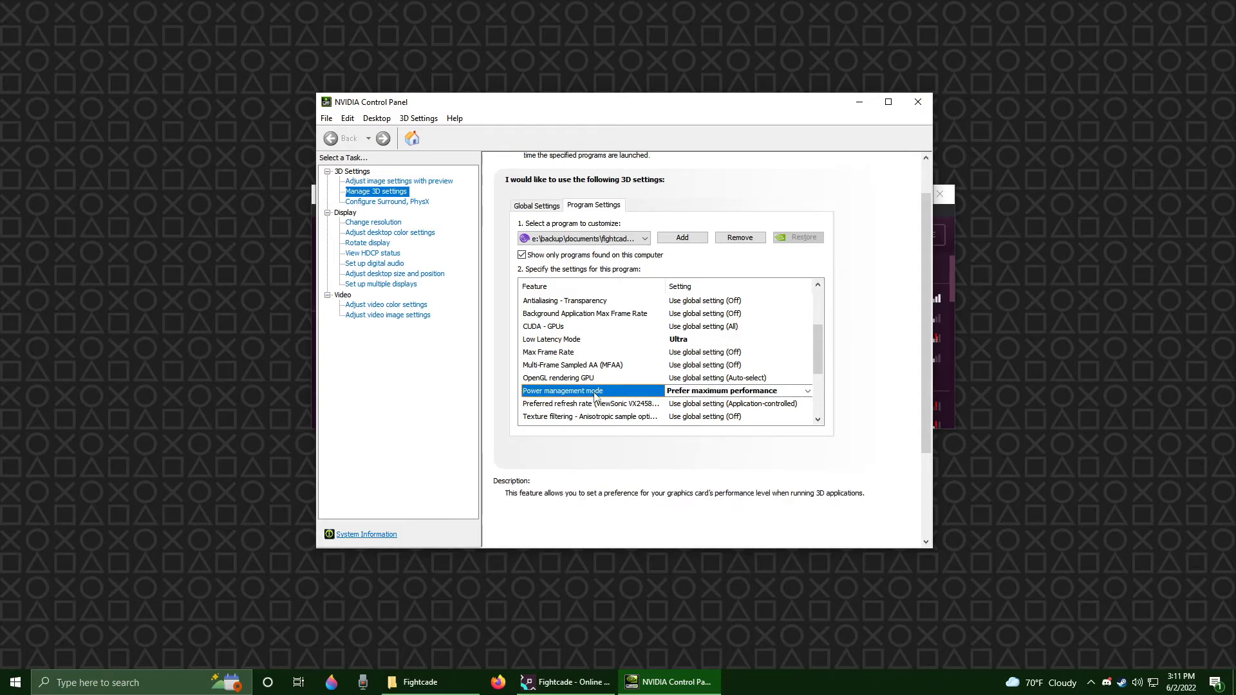
pyautogui.click(916, 100)
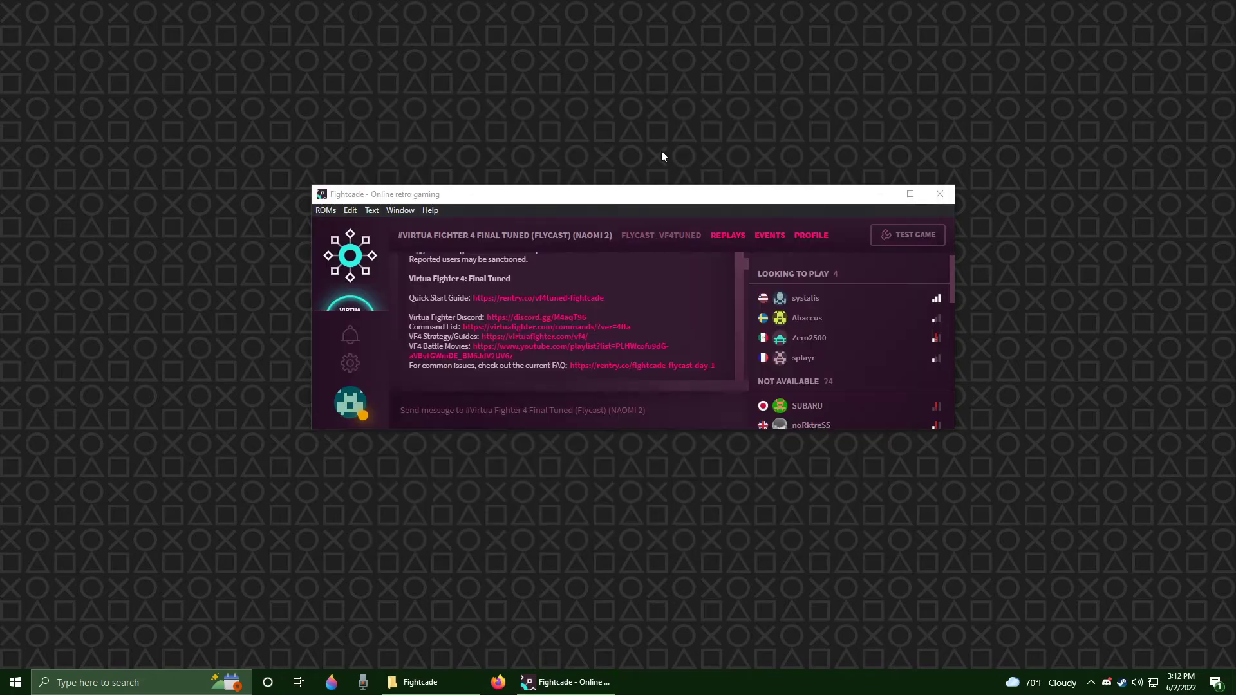